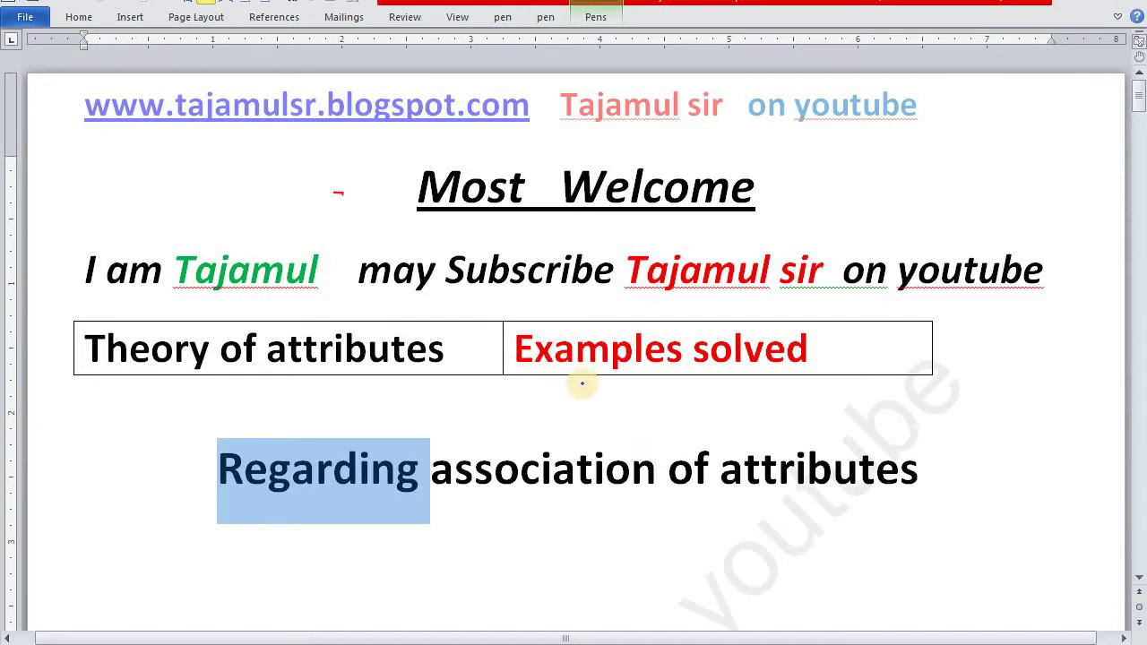
Scroll down to the 'Regarding association of attributes' example page.
{"action": "scroll", "coordinate": [582, 384], "scroll_direction": "down", "scroll_amount": 10}
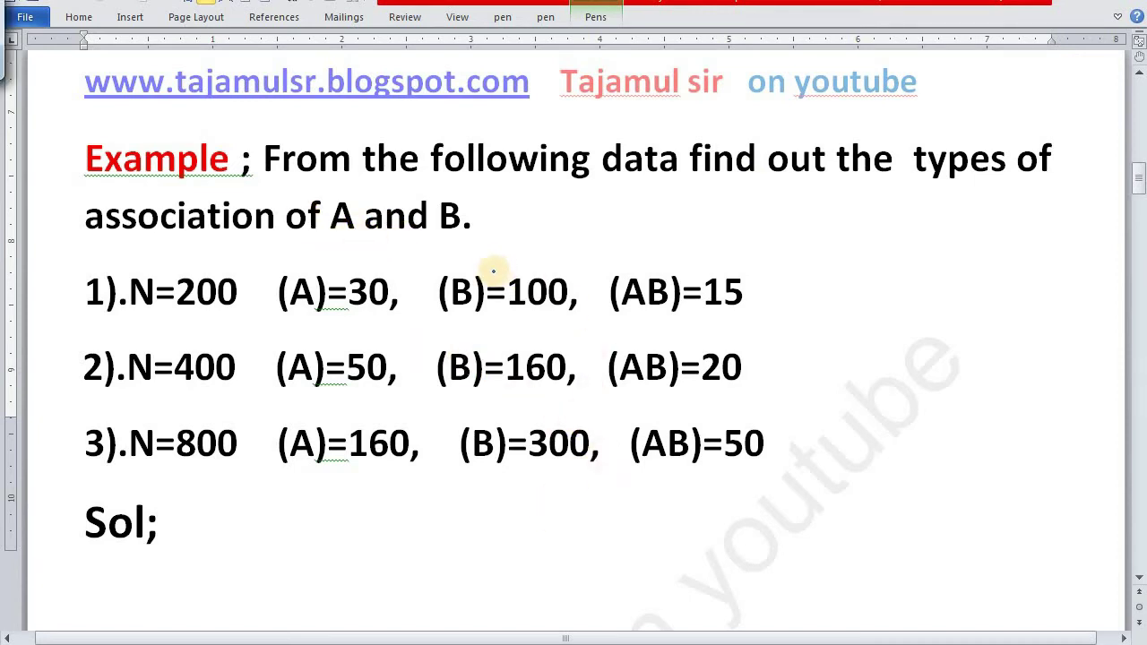
Underline A, B and the item numbers 1), 2), 3) in blue ink.
{"action": "left_click_drag", "start_coordinate": [323, 237], "coordinate": [362, 235]}
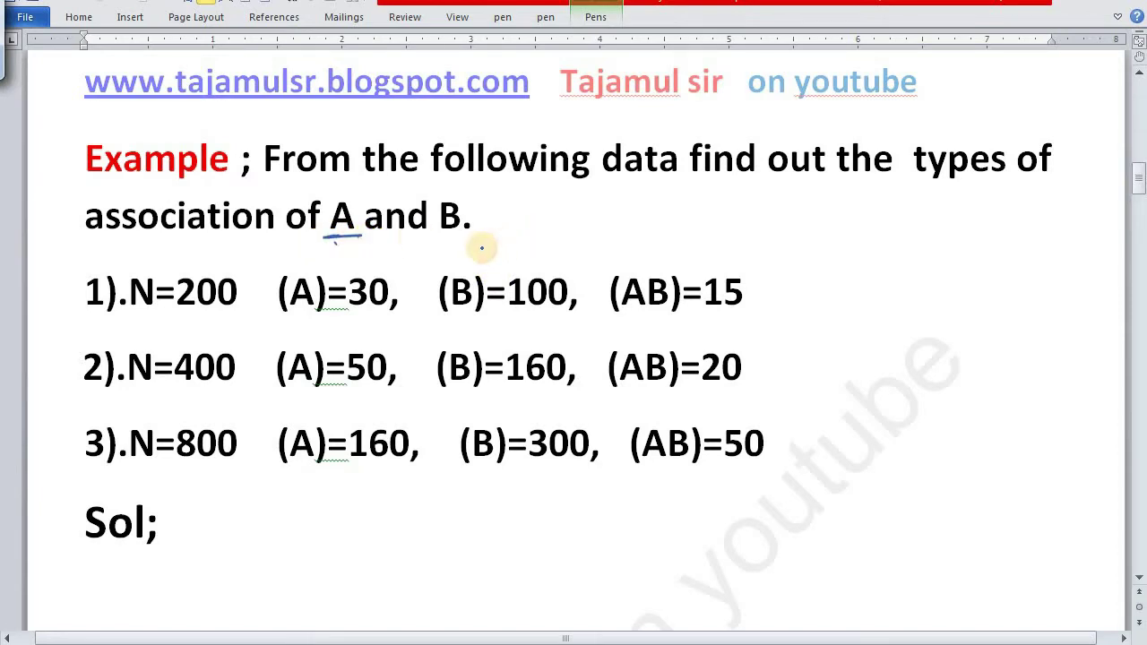
{"action": "left_click_drag", "start_coordinate": [438, 238], "coordinate": [467, 237]}
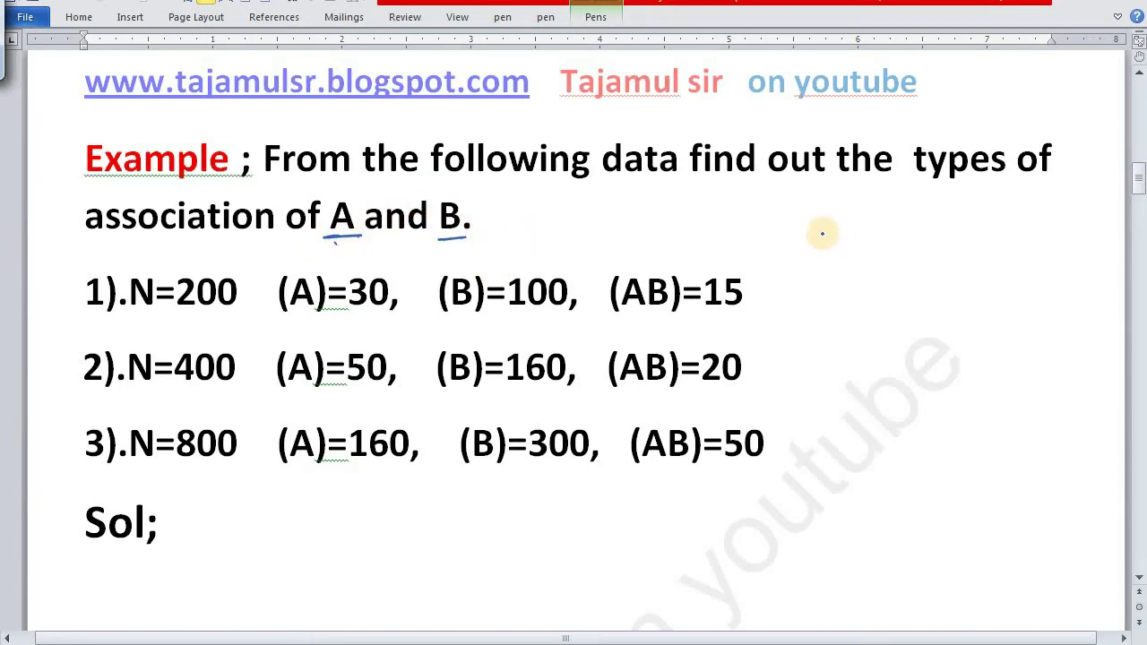
{"action": "left_click_drag", "start_coordinate": [85, 317], "coordinate": [111, 305]}
{"action": "left_click_drag", "start_coordinate": [85, 395], "coordinate": [112, 383]}
{"action": "left_click_drag", "start_coordinate": [90, 467], "coordinate": [115, 458]}
Underline (A), (B), (AB) and 15 in the first data set.
{"action": "left_click_drag", "start_coordinate": [309, 318], "coordinate": [324, 311]}
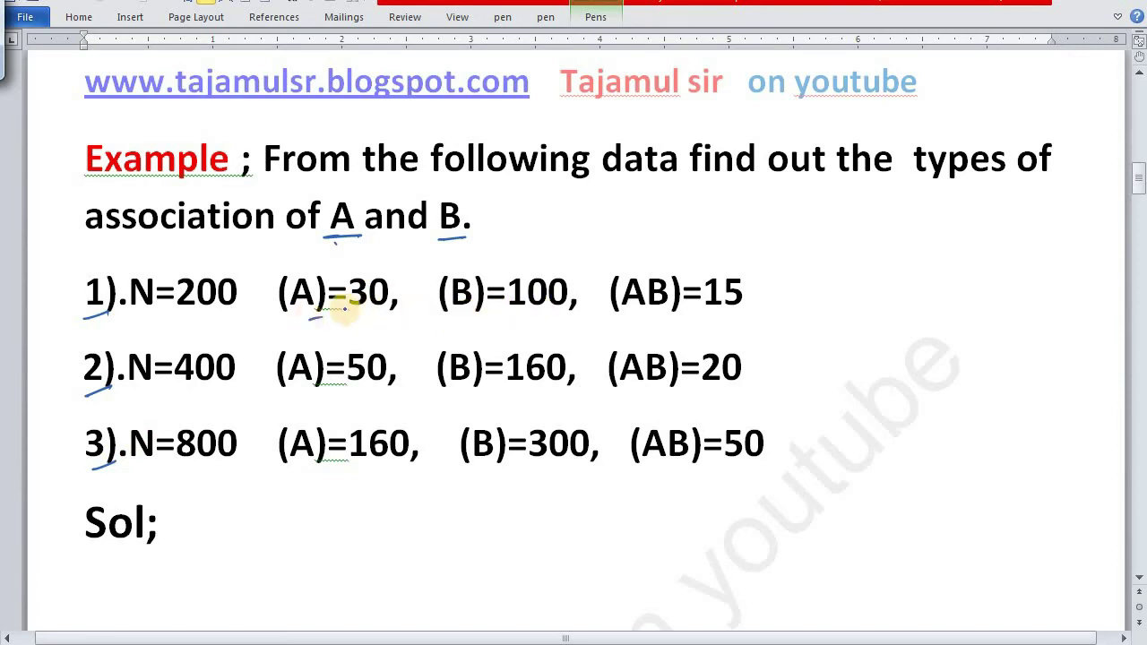
{"action": "left_click_drag", "start_coordinate": [465, 315], "coordinate": [482, 311]}
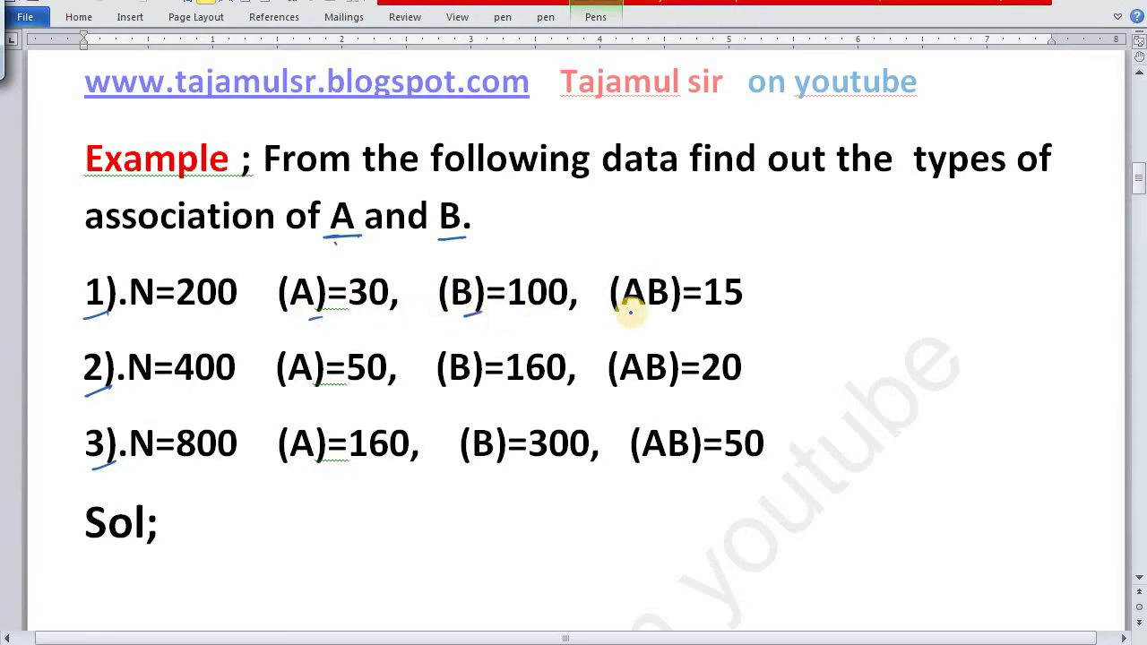
{"action": "left_click_drag", "start_coordinate": [631, 315], "coordinate": [667, 311]}
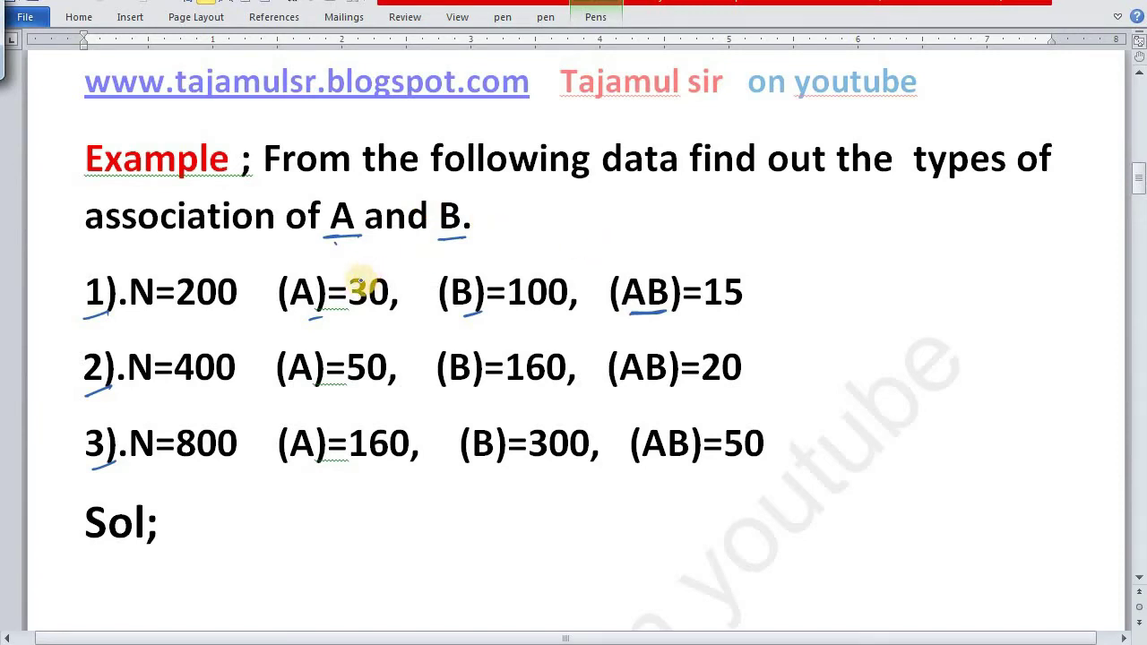
{"action": "left_click_drag", "start_coordinate": [719, 317], "coordinate": [743, 307]}
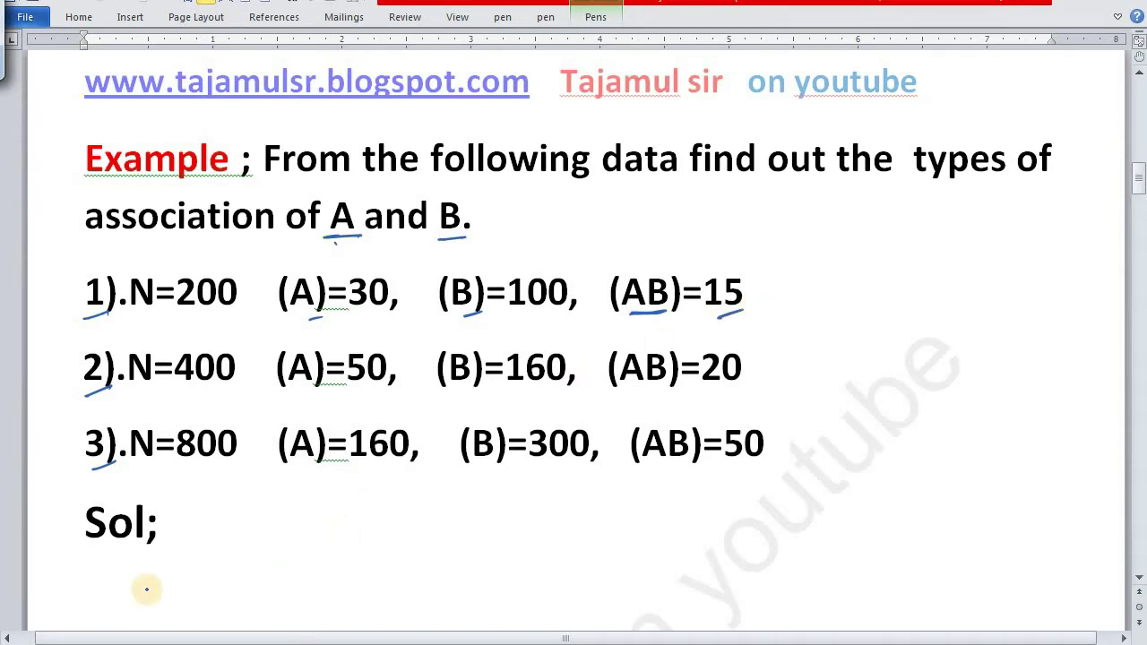
{"action": "scroll", "coordinate": [493, 453], "scroll_direction": "down", "scroll_amount": 1}
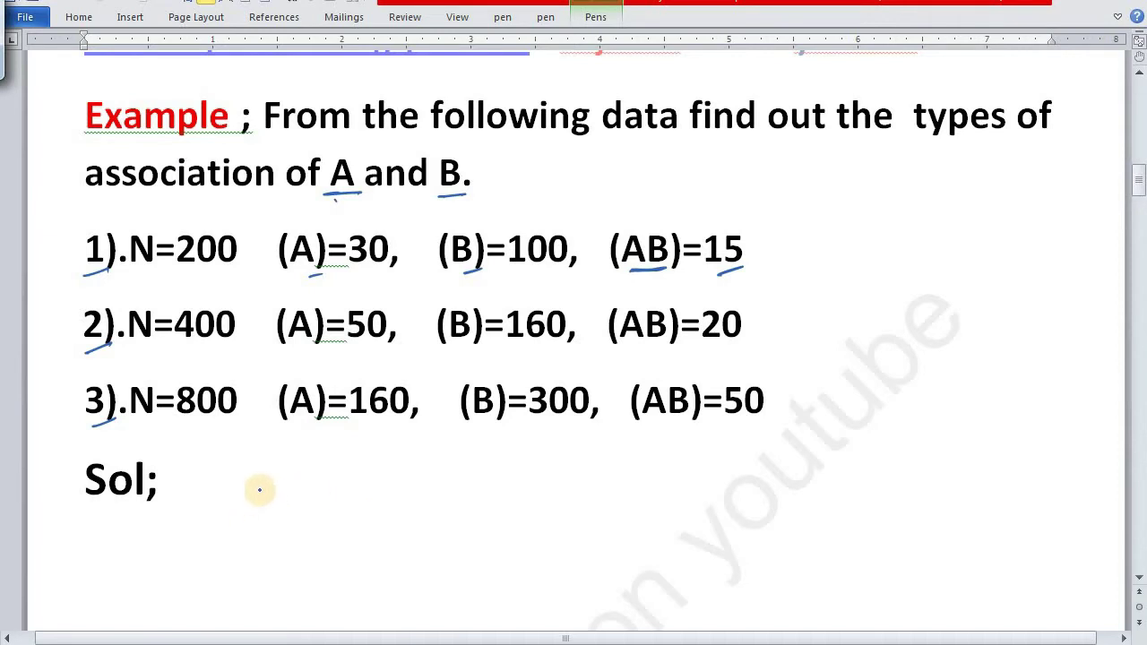
Paste 'Expected frequency (AB)=' after Sol;, tick data set 1, and ink (A)×(B)/N.
{"action": "type", "text": "Expected frequency (AB)="}
{"action": "left_click_drag", "start_coordinate": [333, 516], "coordinate": [489, 508]}
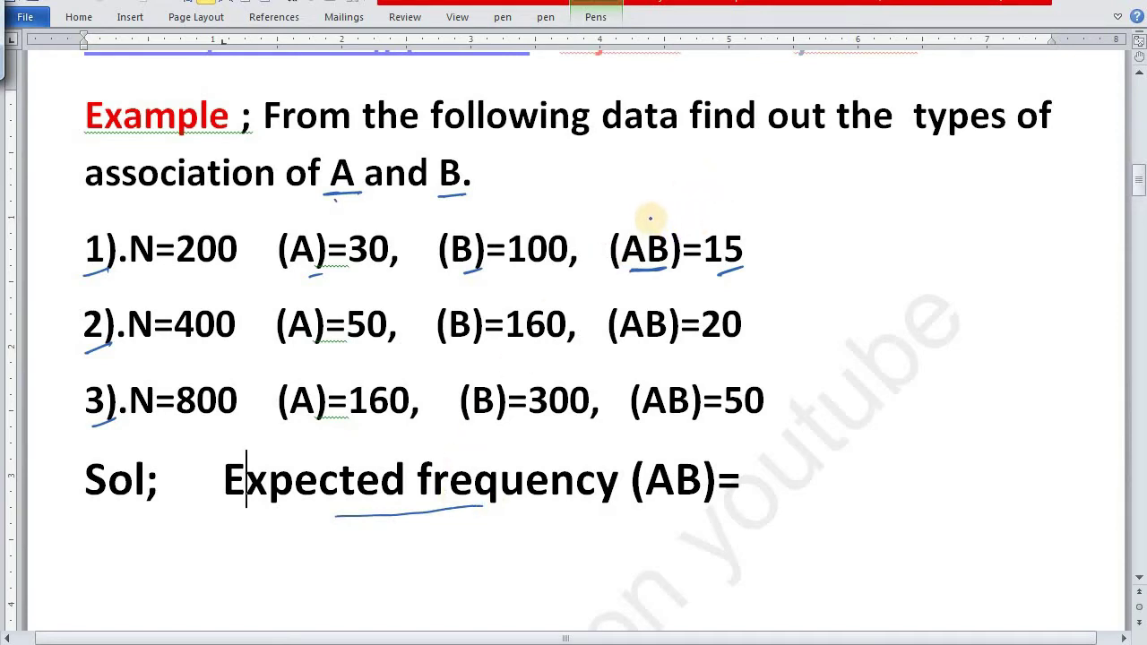
{"action": "left_click_drag", "start_coordinate": [655, 212], "coordinate": [689, 194]}
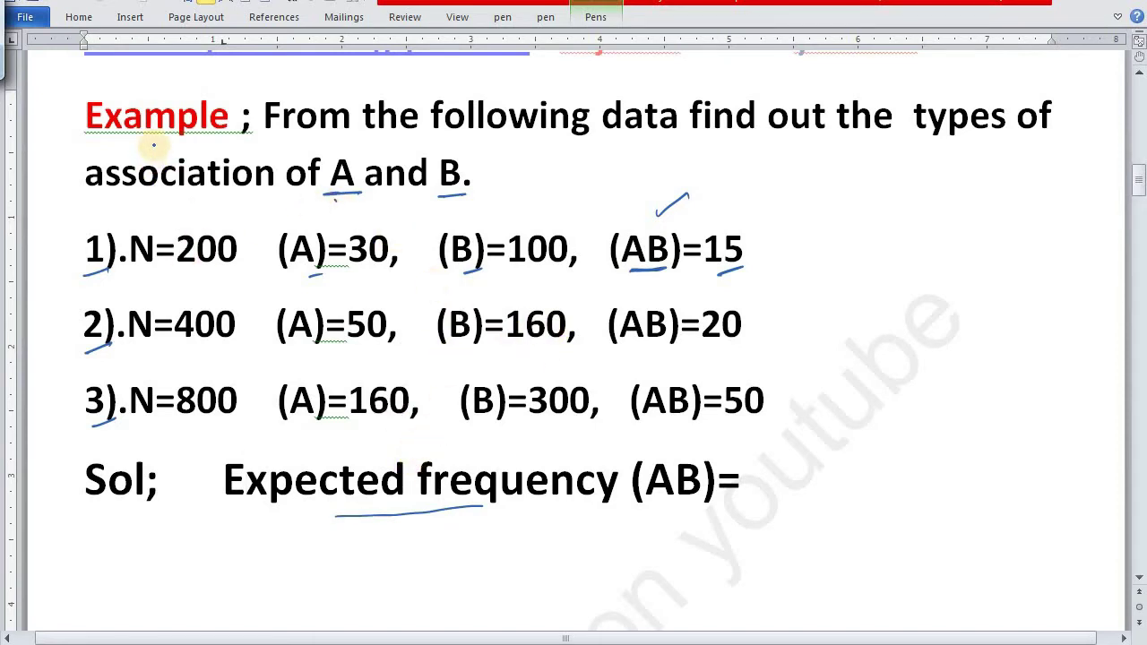
{"action": "left_click_drag", "start_coordinate": [83, 222], "coordinate": [117, 208]}
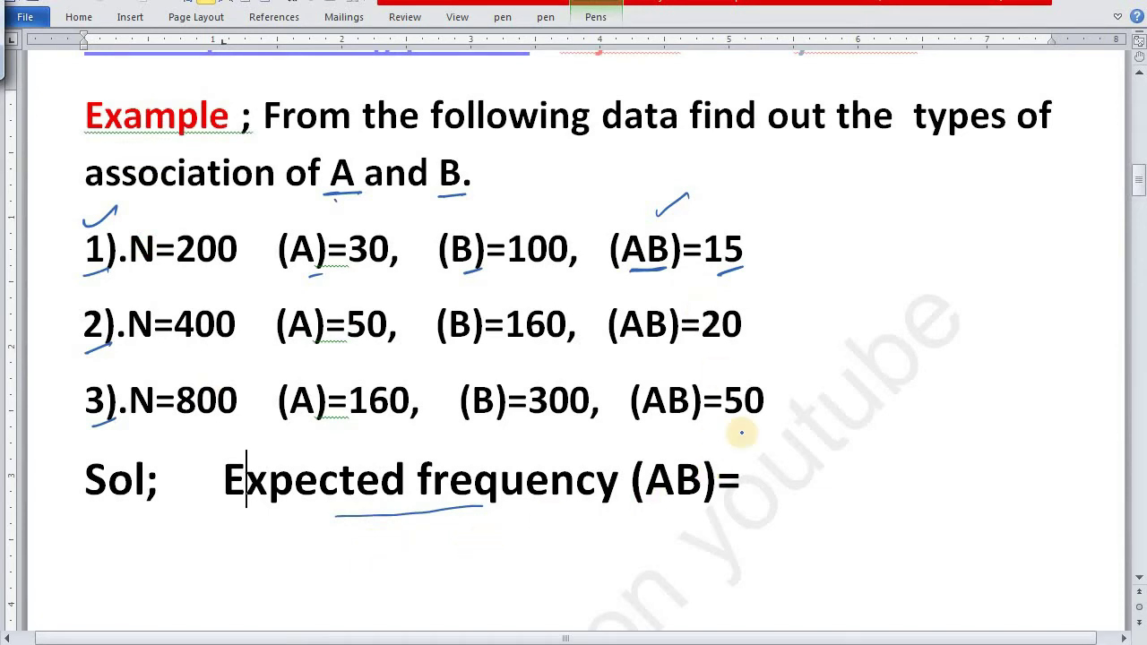
{"action": "left_click_drag", "start_coordinate": [760, 478], "coordinate": [899, 464]}
{"action": "mouse_move", "coordinate": [775, 435]}
{"action": "left_mouse_down"}
{"action": "mouse_move", "coordinate": [777, 459]}
{"action": "mouse_move", "coordinate": [852, 495]}
{"action": "left_mouse_up"}
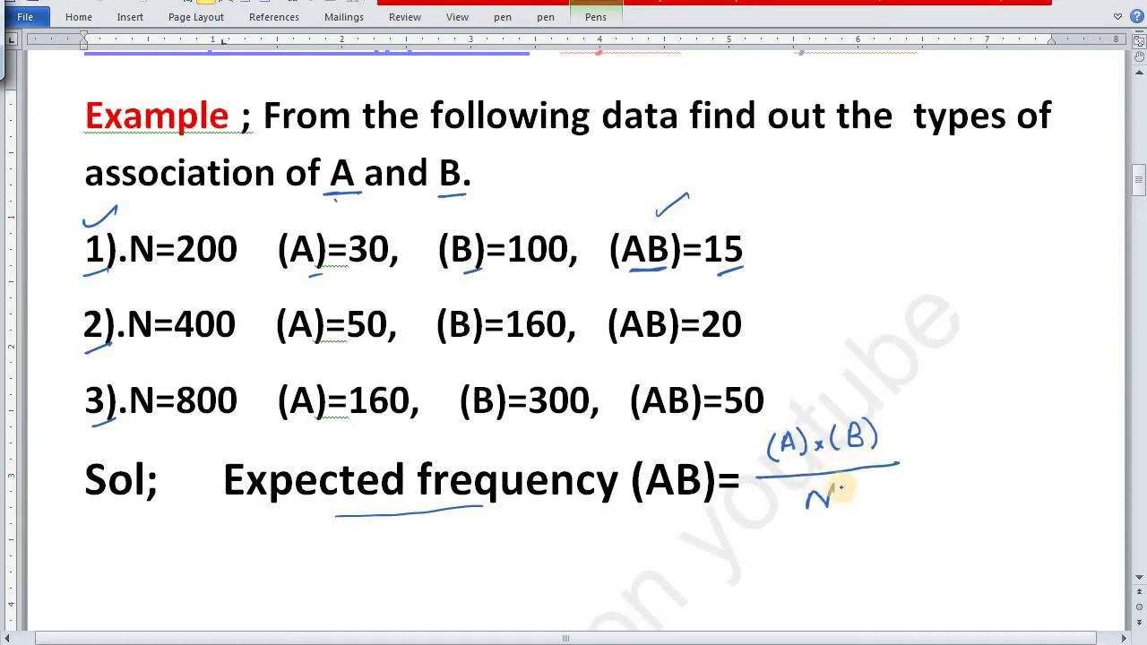
Ink '= 30×100/200' after the expected-frequency formula.
{"action": "left_click_drag", "start_coordinate": [913, 459], "coordinate": [925, 459]}
{"action": "left_click_drag", "start_coordinate": [913, 465], "coordinate": [1024, 462]}
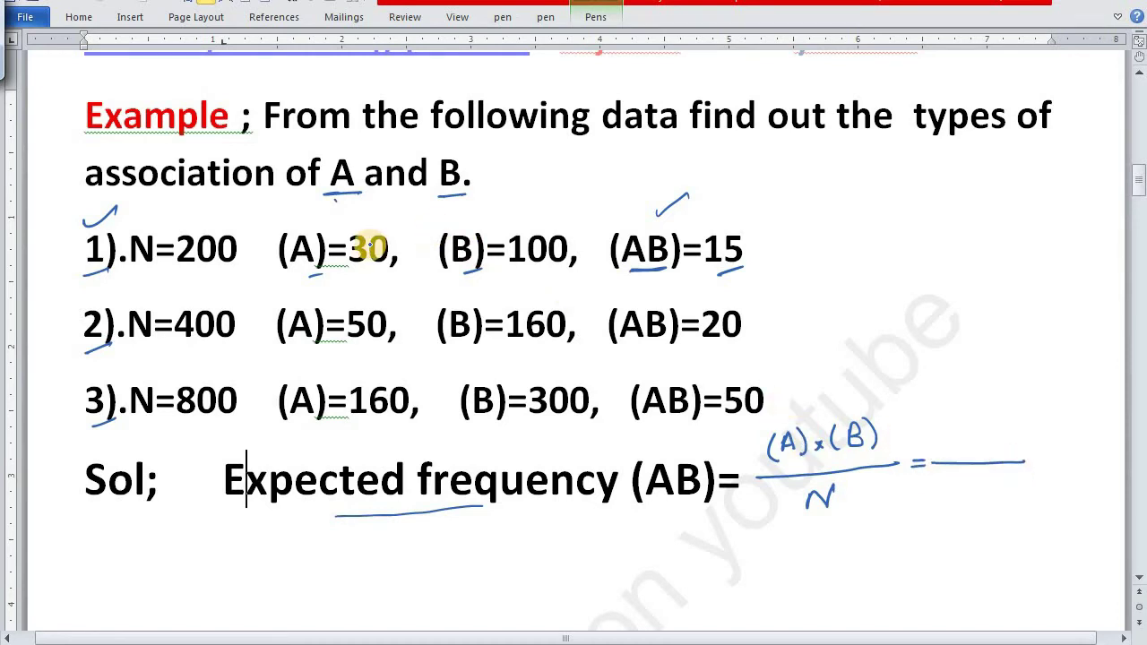
{"action": "mouse_move", "coordinate": [940, 435]}
{"action": "left_mouse_down"}
{"action": "mouse_move", "coordinate": [948, 449]}
{"action": "mouse_move", "coordinate": [960, 436]}
{"action": "mouse_move", "coordinate": [990, 449]}
{"action": "left_mouse_up"}
{"action": "left_click_drag", "start_coordinate": [1002, 438], "coordinate": [1014, 439]}
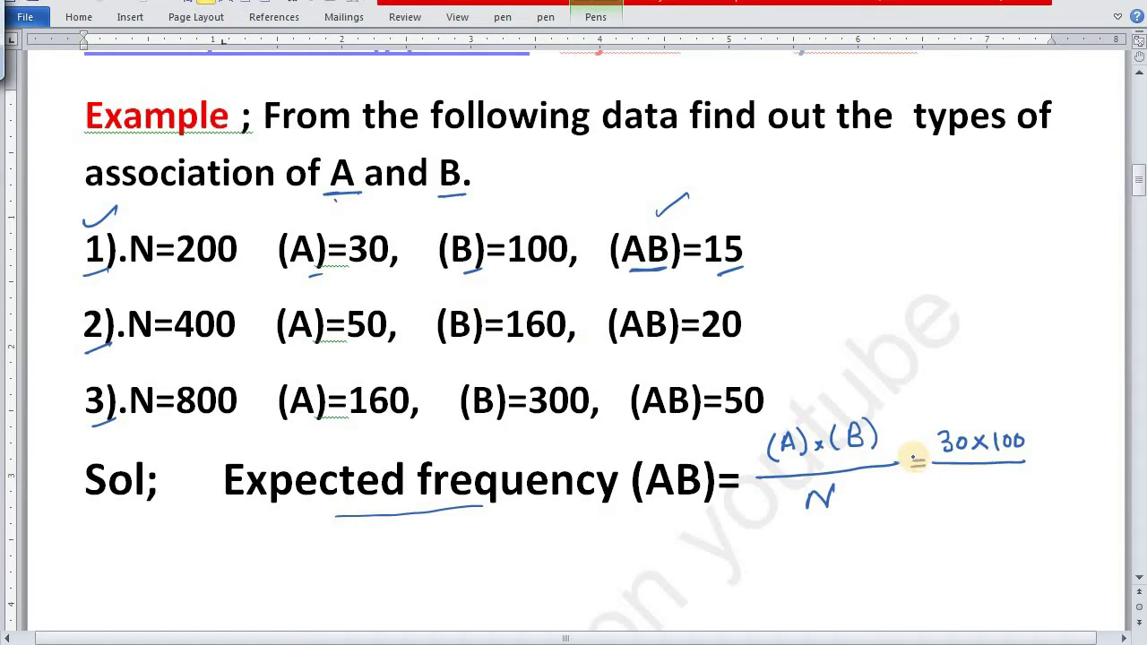
{"action": "left_click_drag", "start_coordinate": [957, 475], "coordinate": [1002, 489]}
Continue the working to '= 3000/200 = 15', double-underline 15, and mark (AB).
{"action": "left_click_drag", "start_coordinate": [1033, 456], "coordinate": [1044, 456]}
{"action": "left_click_drag", "start_coordinate": [1034, 461], "coordinate": [1044, 462]}
{"action": "left_click_drag", "start_coordinate": [1048, 458], "coordinate": [1096, 456]}
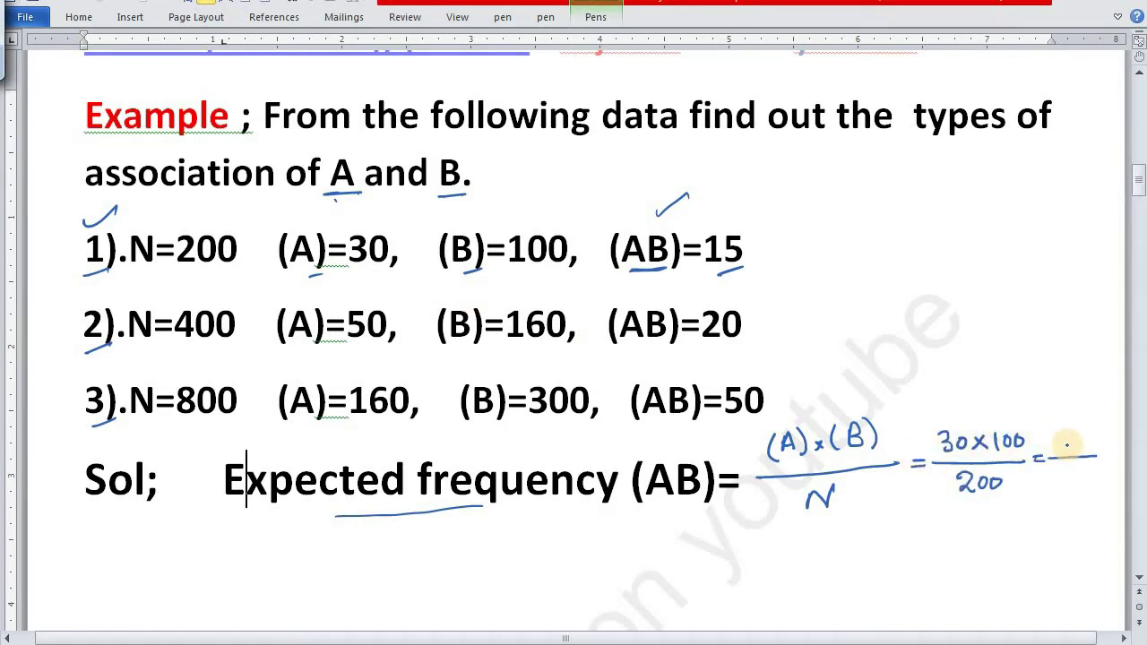
{"action": "mouse_move", "coordinate": [1050, 439]}
{"action": "left_mouse_down"}
{"action": "mouse_move", "coordinate": [1091, 441]}
{"action": "mouse_move", "coordinate": [1081, 475]}
{"action": "left_mouse_up"}
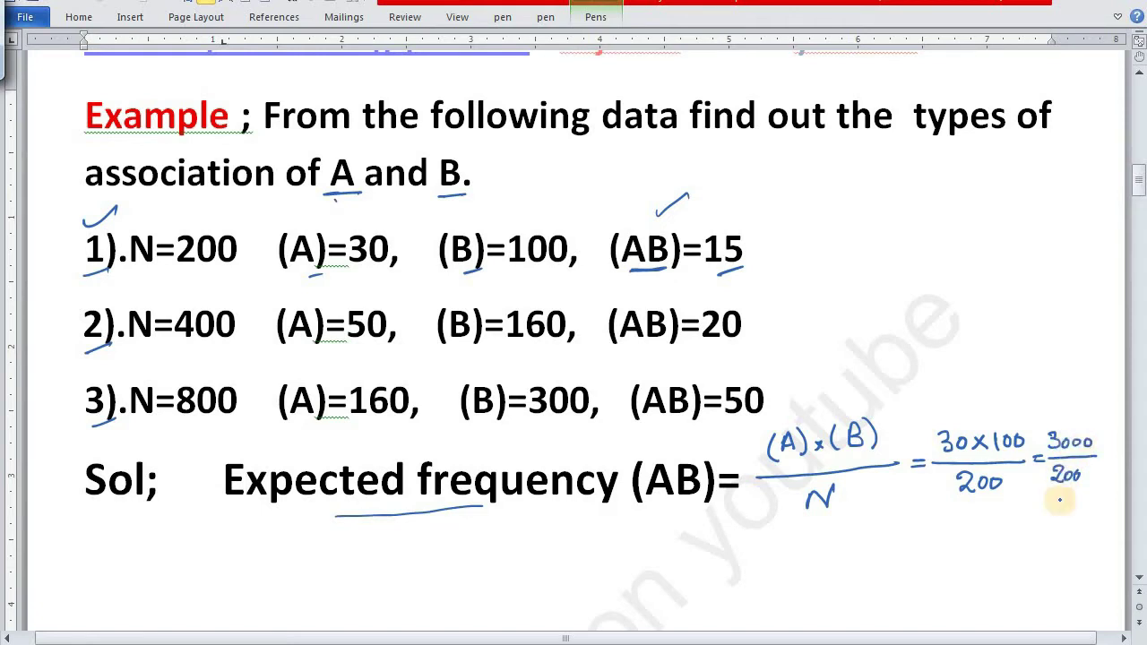
{"action": "left_click_drag", "start_coordinate": [1038, 508], "coordinate": [1042, 507]}
{"action": "mouse_move", "coordinate": [1029, 514]}
{"action": "left_mouse_down"}
{"action": "mouse_move", "coordinate": [1077, 507]}
{"action": "mouse_move", "coordinate": [1068, 531]}
{"action": "left_mouse_up"}
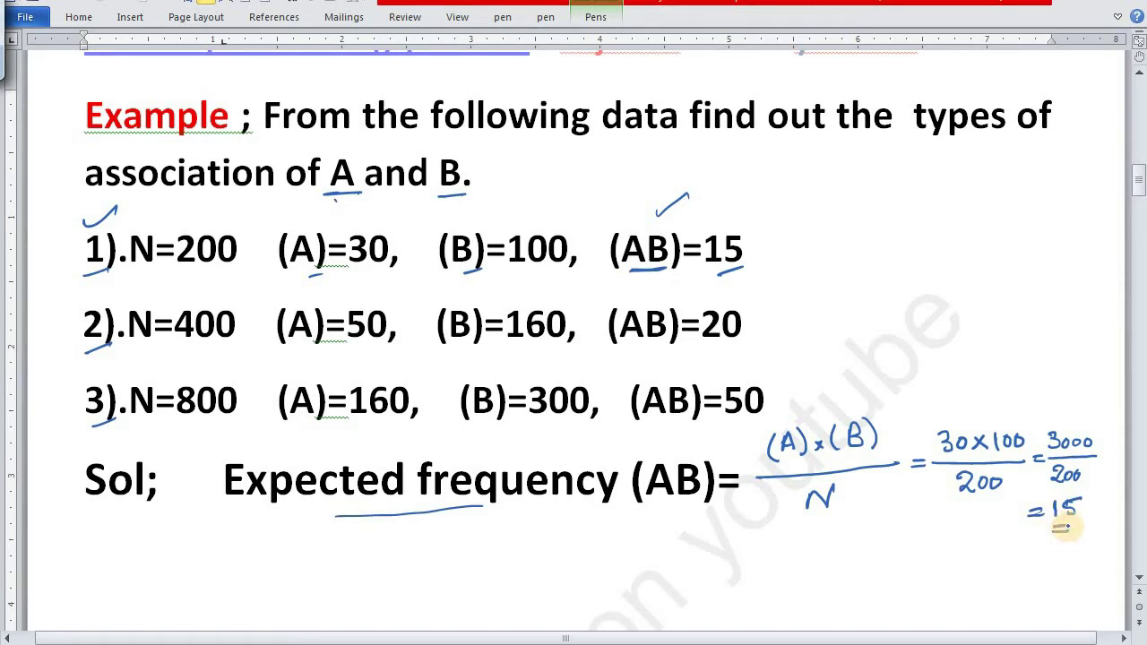
{"action": "left_click_drag", "start_coordinate": [669, 447], "coordinate": [688, 439]}
{"action": "left_click_drag", "start_coordinate": [665, 498], "coordinate": [687, 509]}
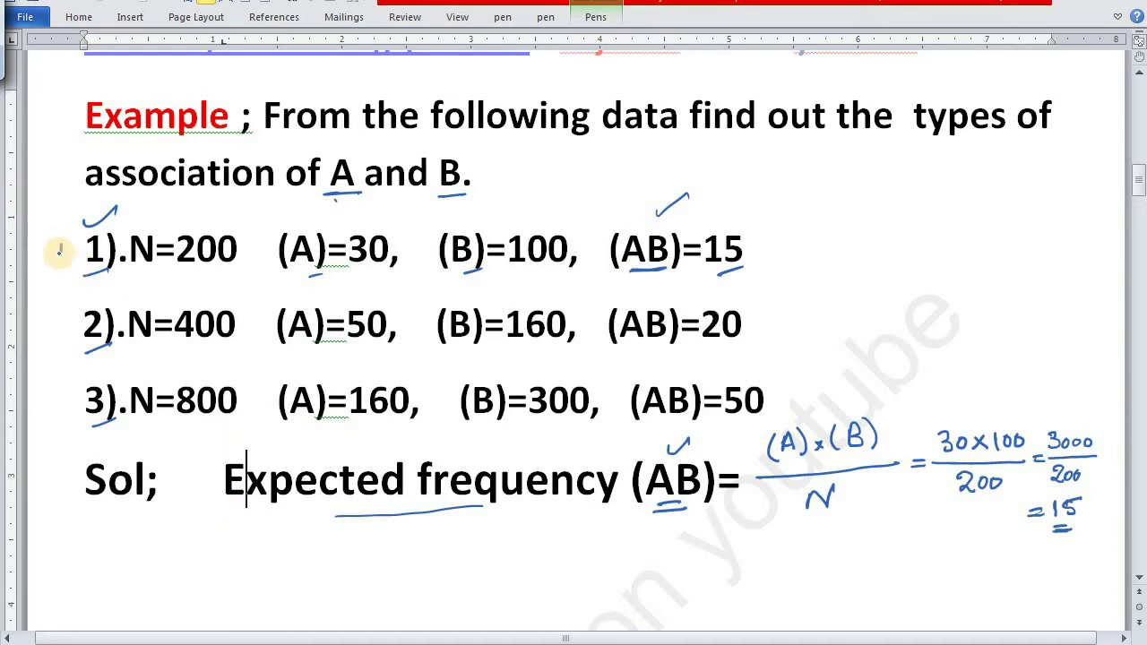
Tick item 1), (A)=30 and (B)=100, then paste the 'A and B are independent' conclusion.
{"action": "left_click_drag", "start_coordinate": [59, 251], "coordinate": [87, 222]}
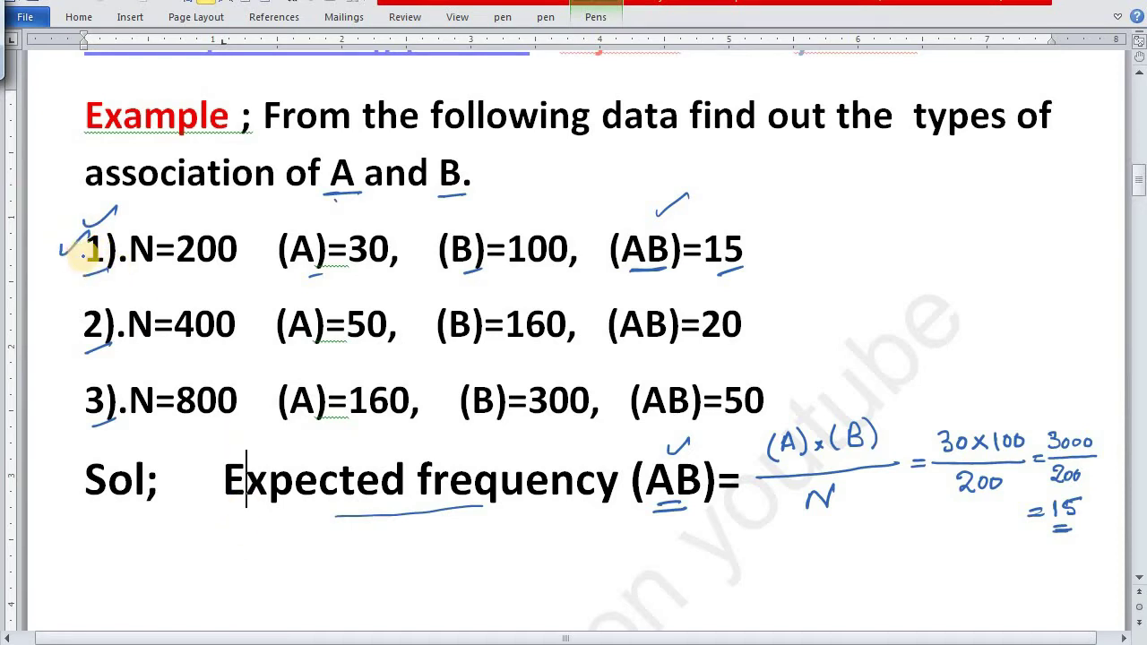
{"action": "left_click_drag", "start_coordinate": [84, 276], "coordinate": [102, 274]}
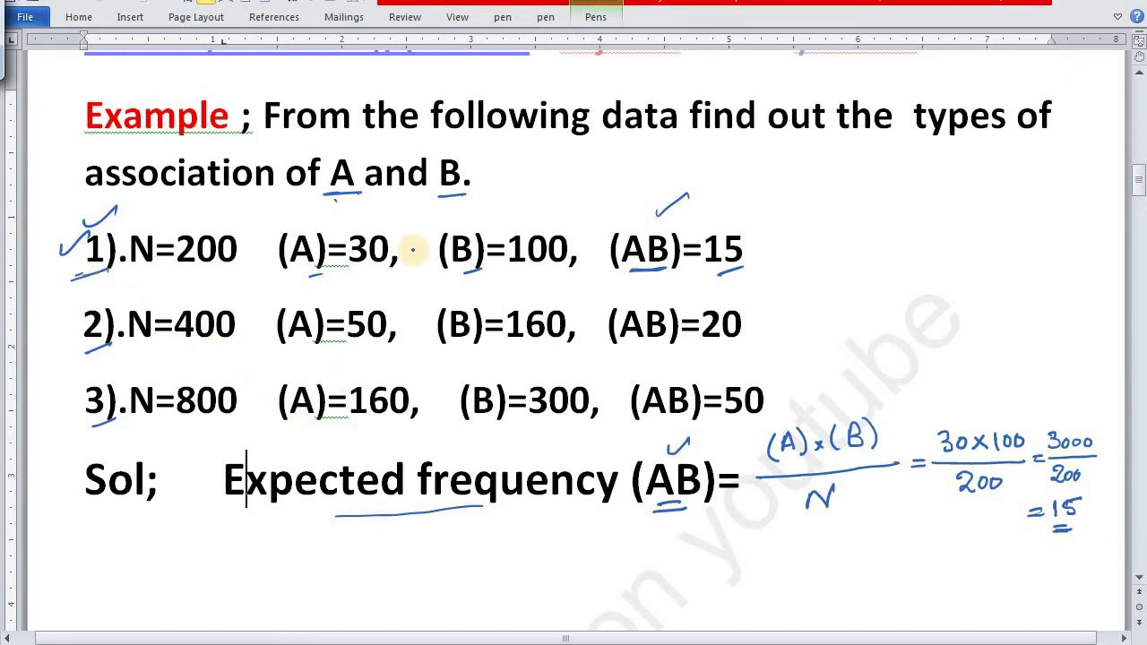
{"action": "left_click_drag", "start_coordinate": [305, 228], "coordinate": [303, 206]}
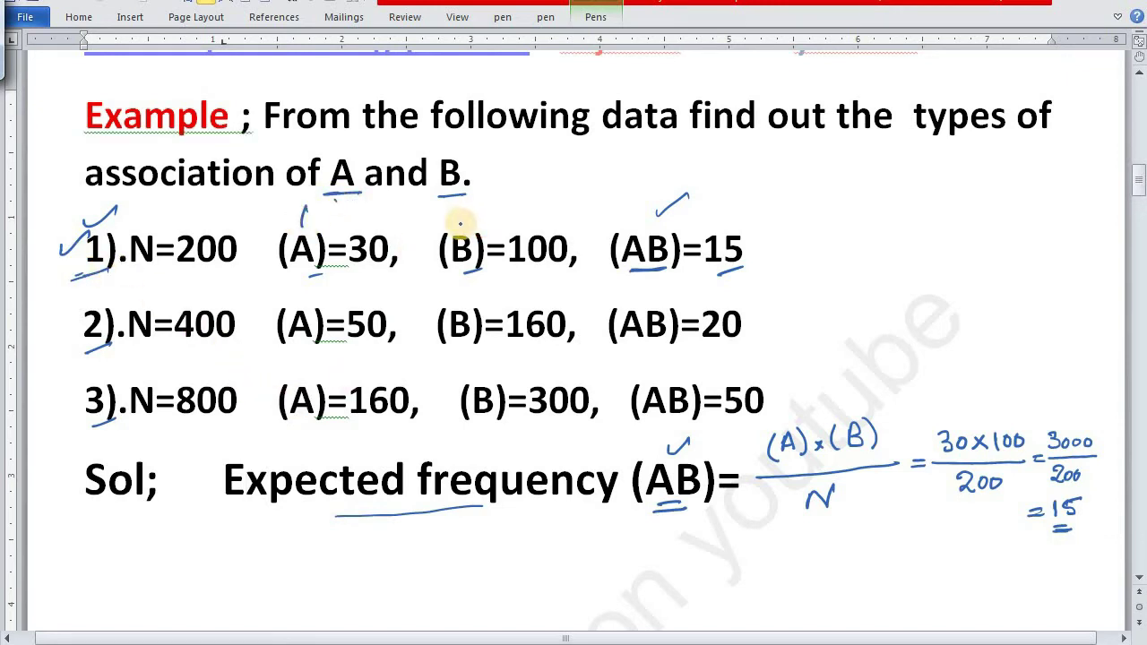
{"action": "left_click_drag", "start_coordinate": [464, 213], "coordinate": [461, 228]}
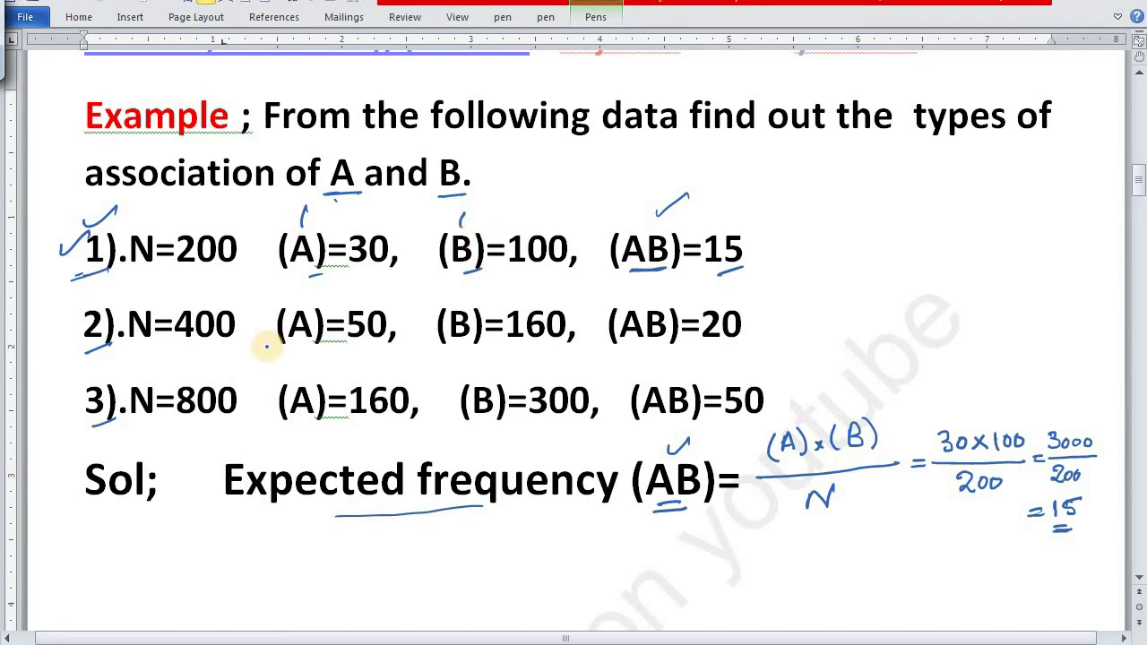
{"action": "type", "text": "Actual frequency of (AB) is equal to expected frequency of (AB) i,e 15=15 therefore A and B are independent."}
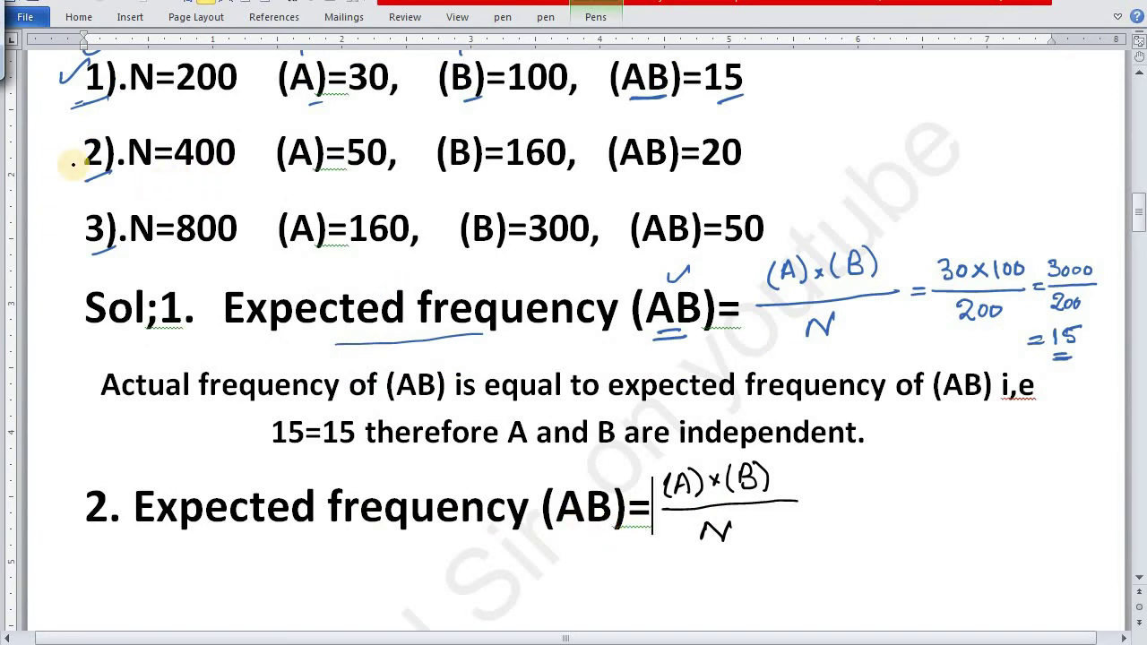
Ink example 2's working 50×160/400 = 8000/400 = 20, cancelling the zeros.
{"action": "left_click_drag", "start_coordinate": [835, 494], "coordinate": [939, 490]}
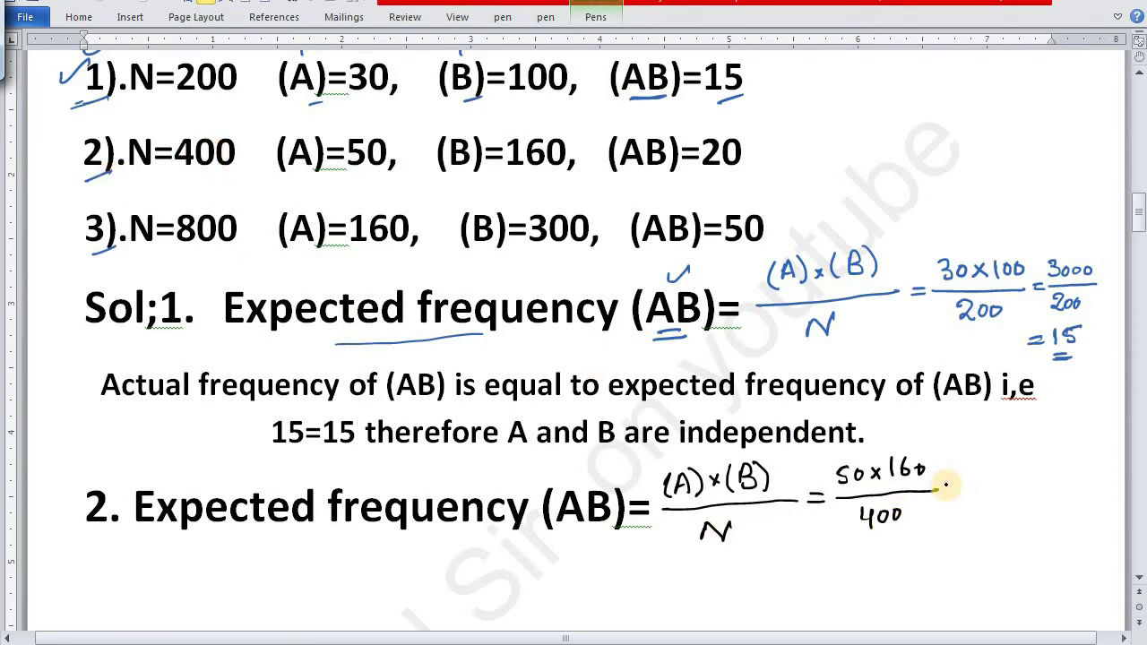
{"action": "left_click_drag", "start_coordinate": [943, 485], "coordinate": [957, 483]}
{"action": "mouse_move", "coordinate": [945, 490]}
{"action": "left_mouse_down"}
{"action": "mouse_move", "coordinate": [1024, 484]}
{"action": "mouse_move", "coordinate": [979, 468]}
{"action": "left_mouse_up"}
{"action": "left_click_drag", "start_coordinate": [993, 462], "coordinate": [992, 469]}
{"action": "left_click_drag", "start_coordinate": [1009, 461], "coordinate": [1008, 468]}
{"action": "left_click_drag", "start_coordinate": [1025, 460], "coordinate": [1025, 466]}
{"action": "left_click_drag", "start_coordinate": [983, 497], "coordinate": [987, 509]}
{"action": "left_click_drag", "start_coordinate": [1000, 500], "coordinate": [999, 507]}
{"action": "left_click_drag", "start_coordinate": [1014, 499], "coordinate": [1014, 506]}
{"action": "left_click_drag", "start_coordinate": [1031, 481], "coordinate": [1042, 479]}
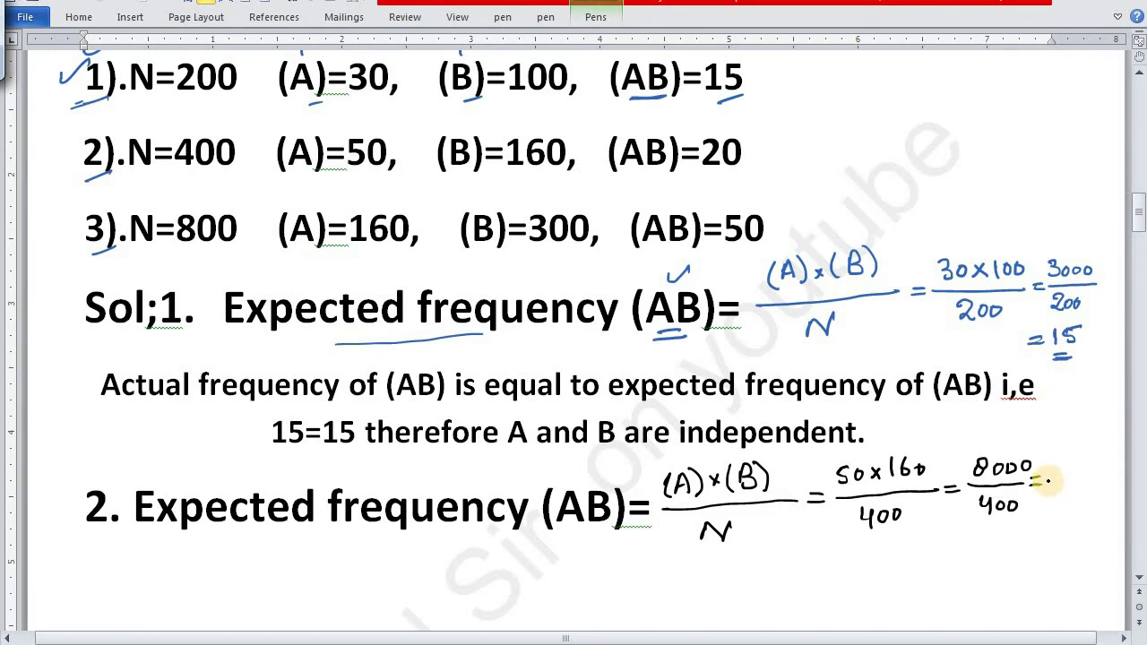
{"action": "left_click_drag", "start_coordinate": [993, 508], "coordinate": [1029, 504]}
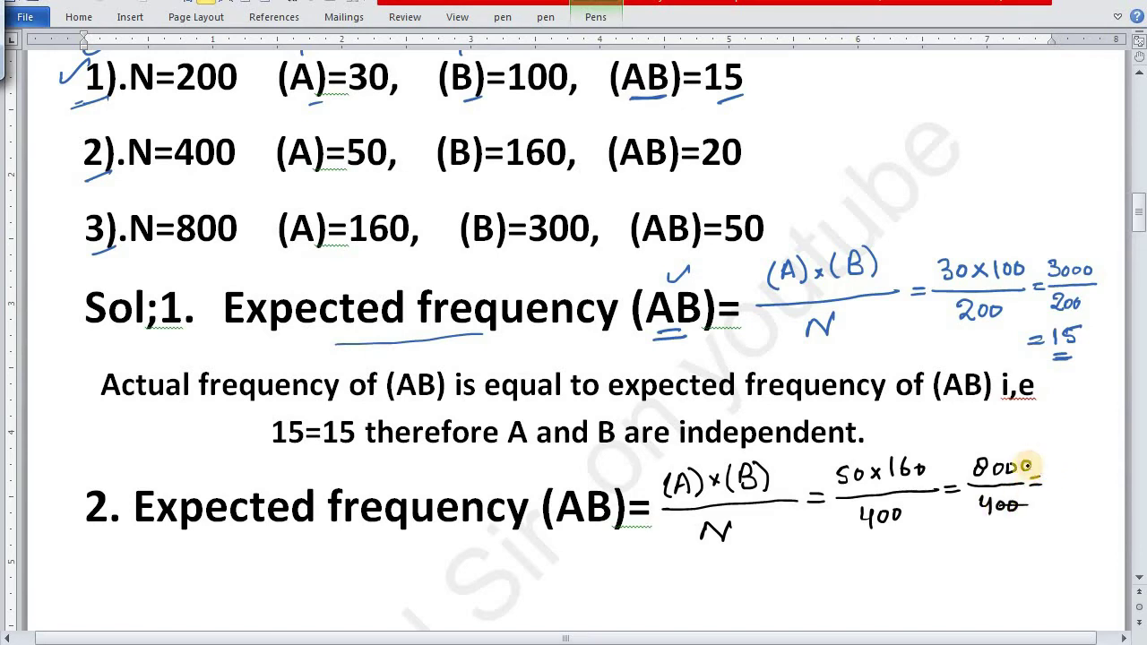
{"action": "left_click_drag", "start_coordinate": [996, 465], "coordinate": [1082, 473]}
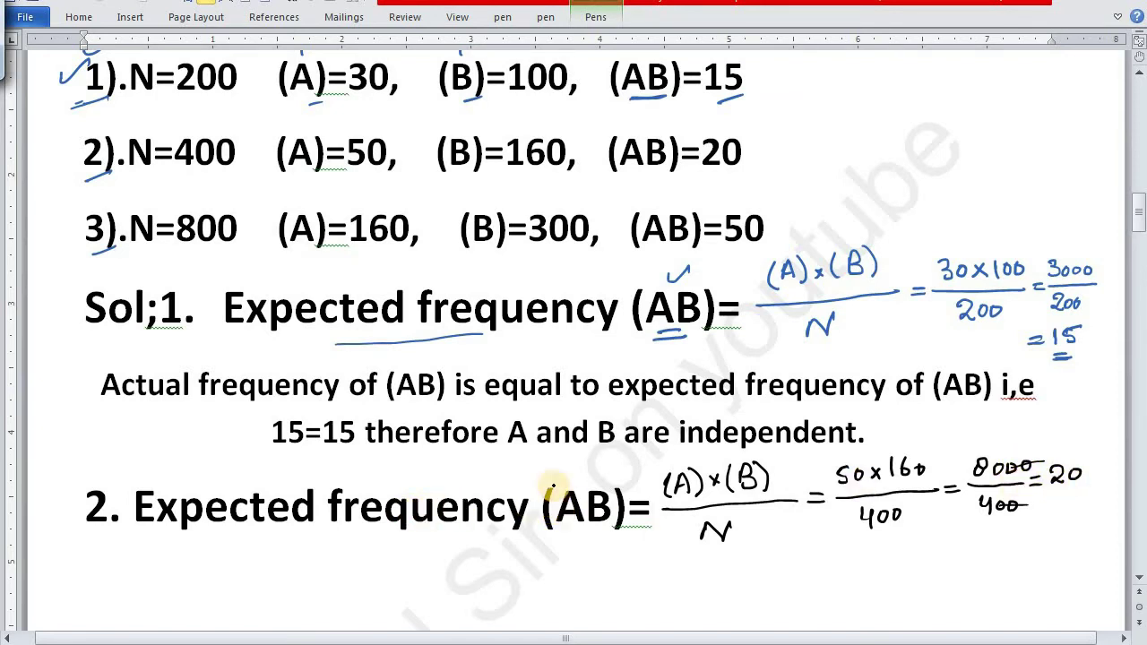
Double-underline the result 20 and tick example 2 and the given (AB)=20.
{"action": "left_click_drag", "start_coordinate": [59, 159], "coordinate": [101, 137]}
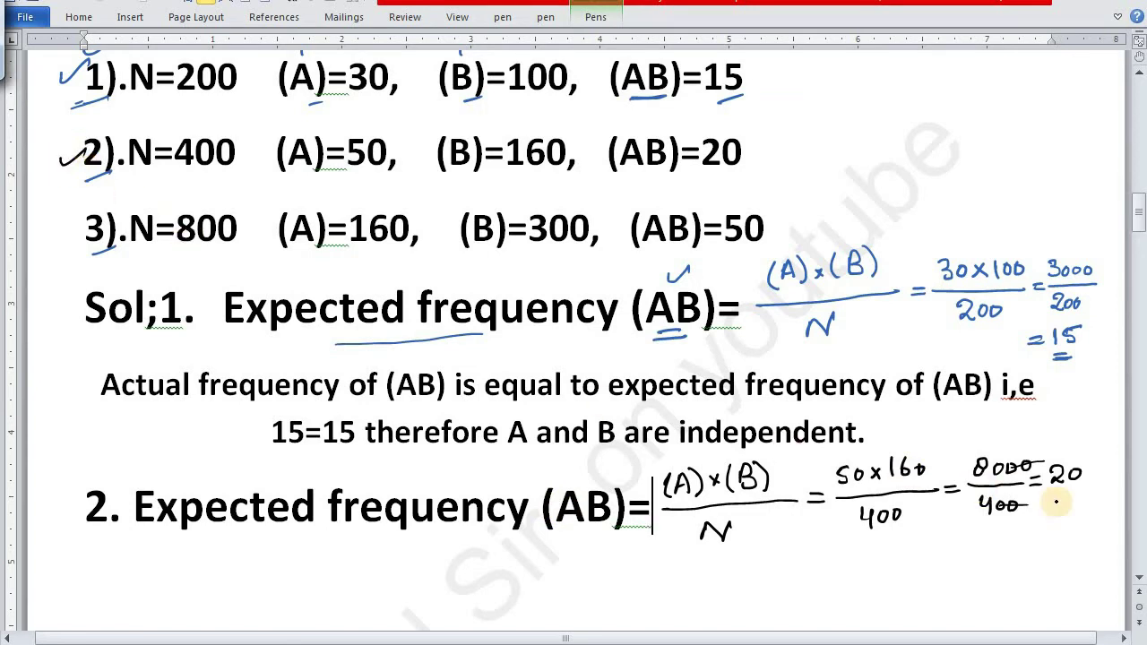
{"action": "left_click_drag", "start_coordinate": [1049, 495], "coordinate": [1077, 499]}
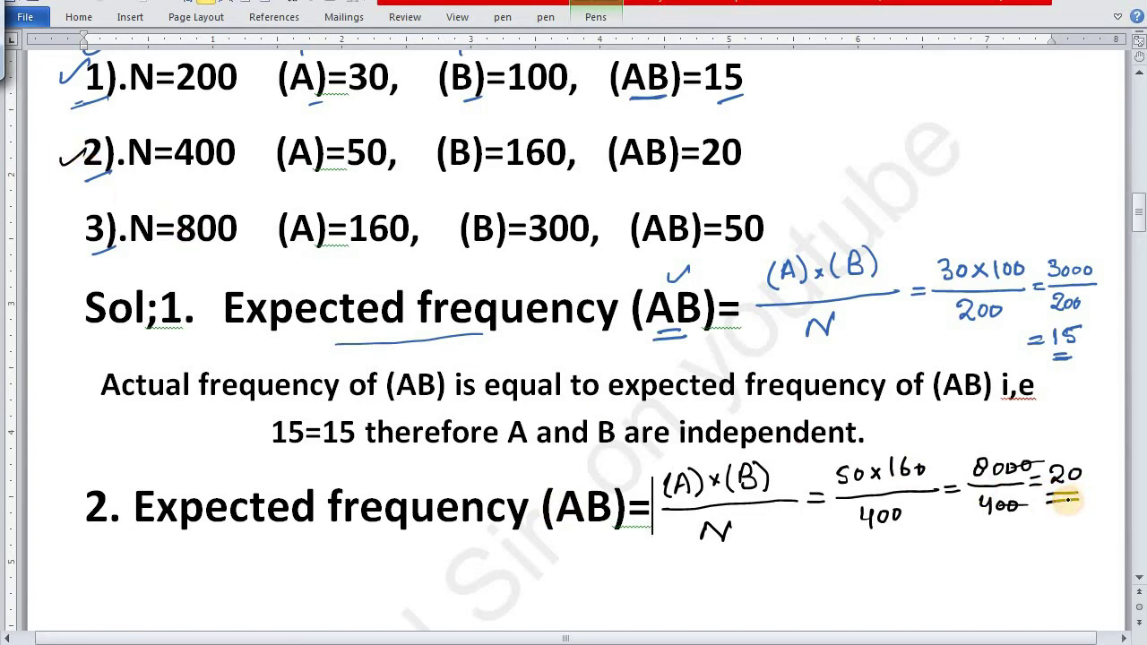
{"action": "left_click_drag", "start_coordinate": [631, 176], "coordinate": [660, 181]}
{"action": "left_click_drag", "start_coordinate": [752, 155], "coordinate": [792, 132]}
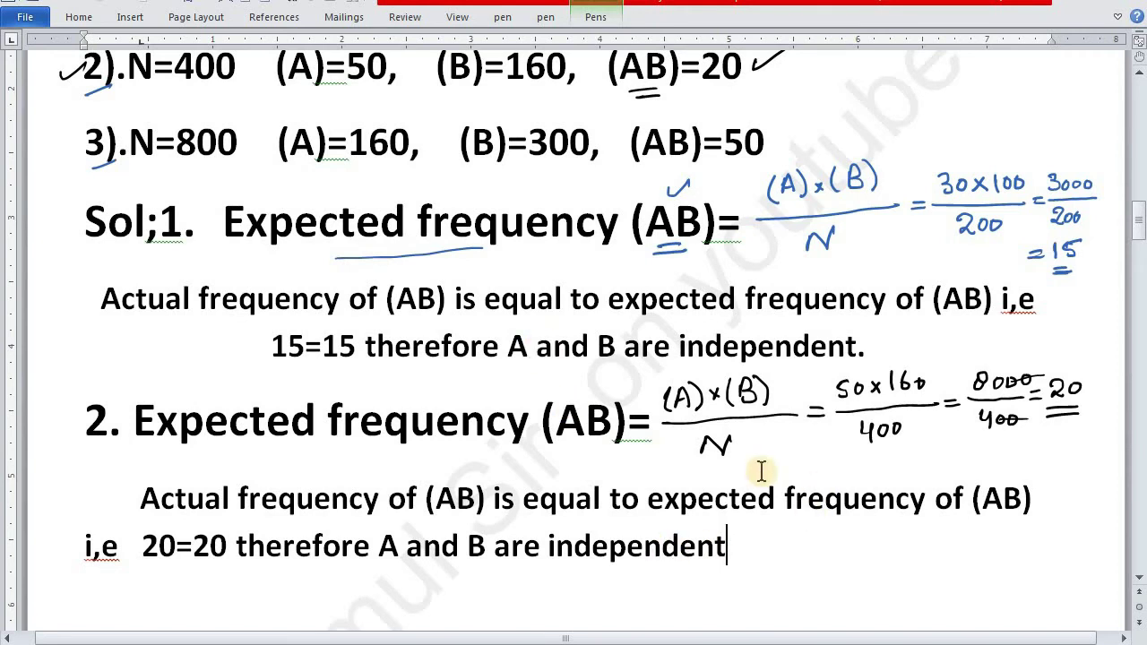
Scroll up and down to review example 2's 20=20 independence conclusion.
{"action": "scroll", "coordinate": [743, 384], "scroll_direction": "up", "scroll_amount": 1}
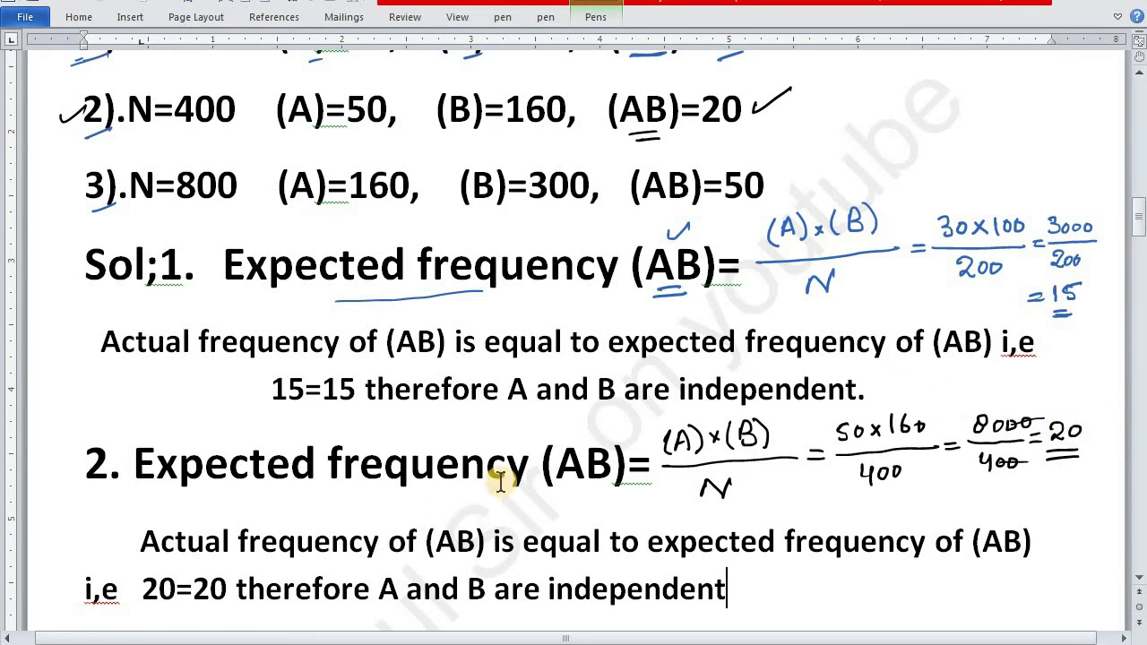
{"action": "scroll", "coordinate": [500, 471], "scroll_direction": "down", "scroll_amount": 2}
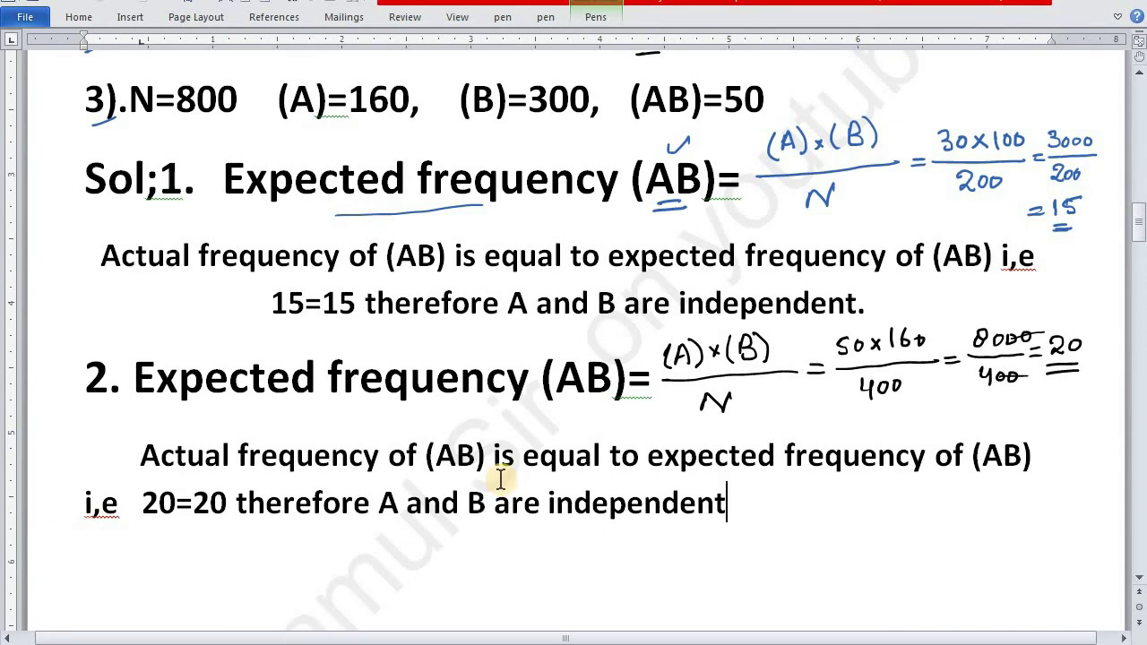
{"action": "scroll", "coordinate": [499, 479], "scroll_direction": "up", "scroll_amount": 1}
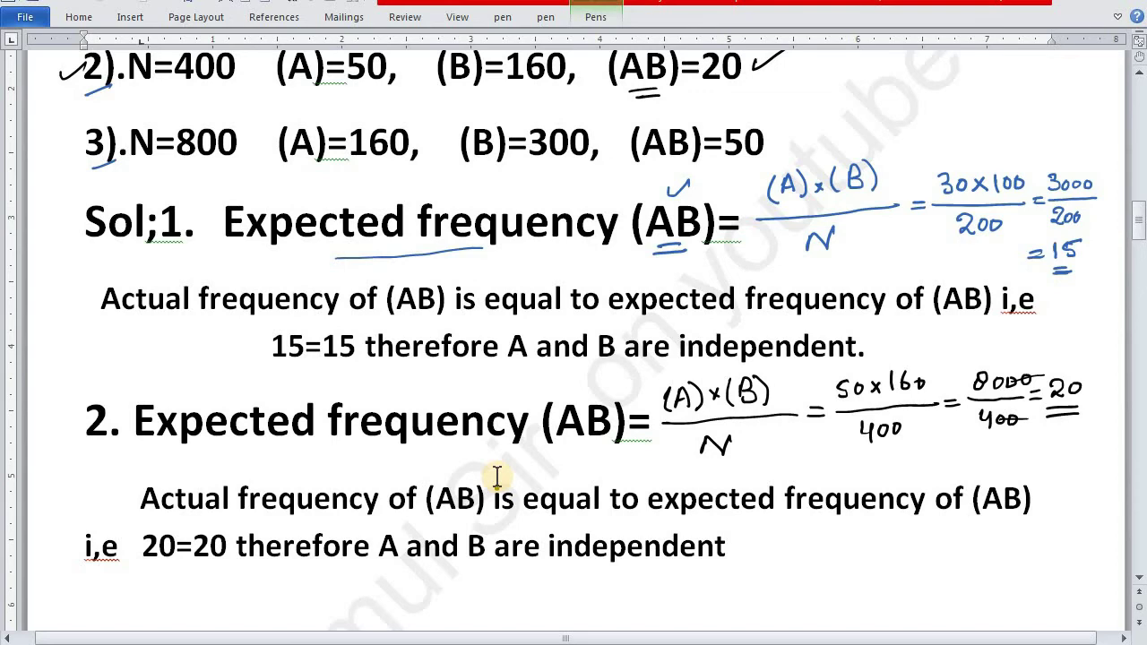
{"action": "scroll", "coordinate": [497, 476], "scroll_direction": "down", "scroll_amount": 2}
{"action": "scroll", "coordinate": [498, 477], "scroll_direction": "up", "scroll_amount": 3}
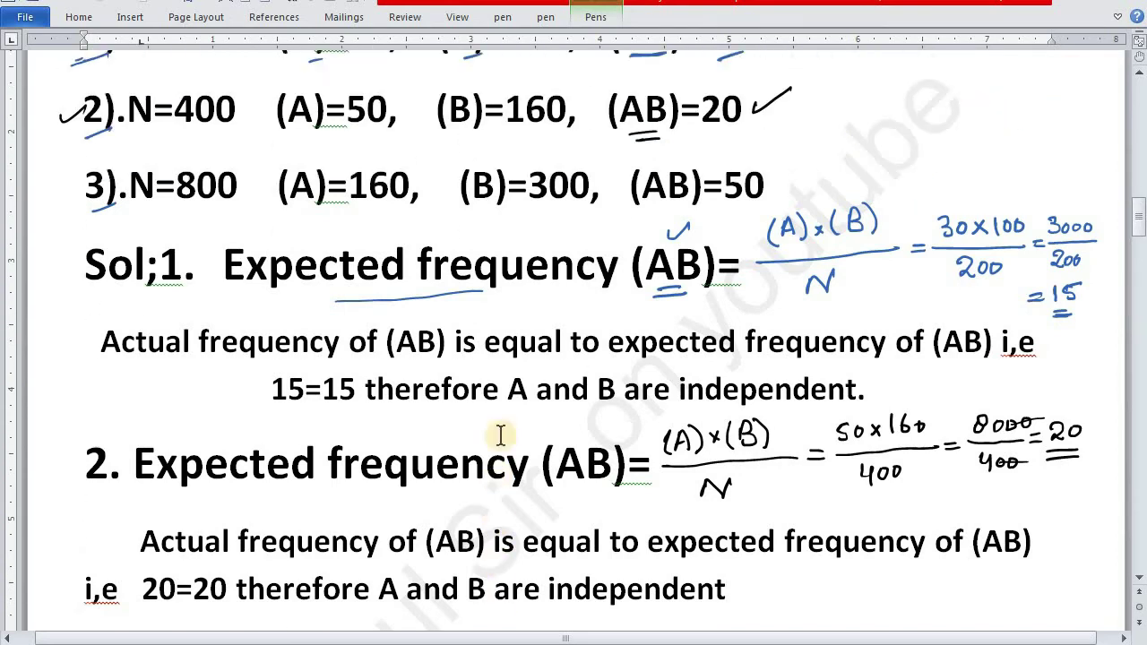
{"action": "scroll", "coordinate": [360, 496], "scroll_direction": "down", "scroll_amount": 3}
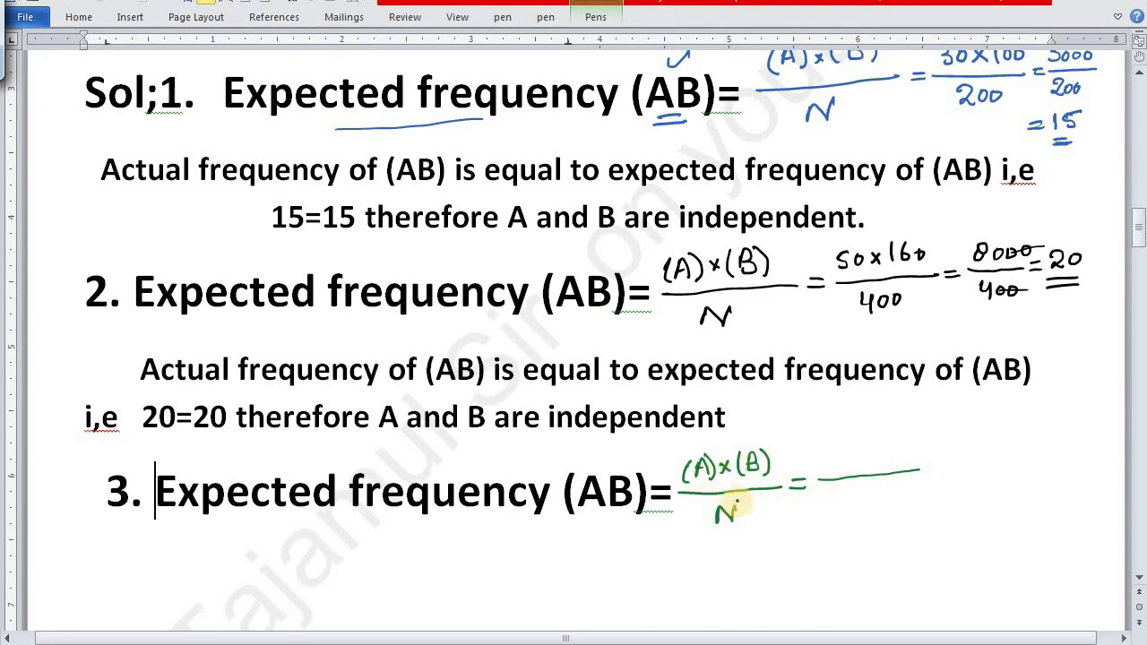
Ink example 3's working 160×300/800 = 48000/800 = 60 and tick the given (AB)=50.
{"action": "scroll", "coordinate": [731, 491], "scroll_direction": "up", "scroll_amount": 1}
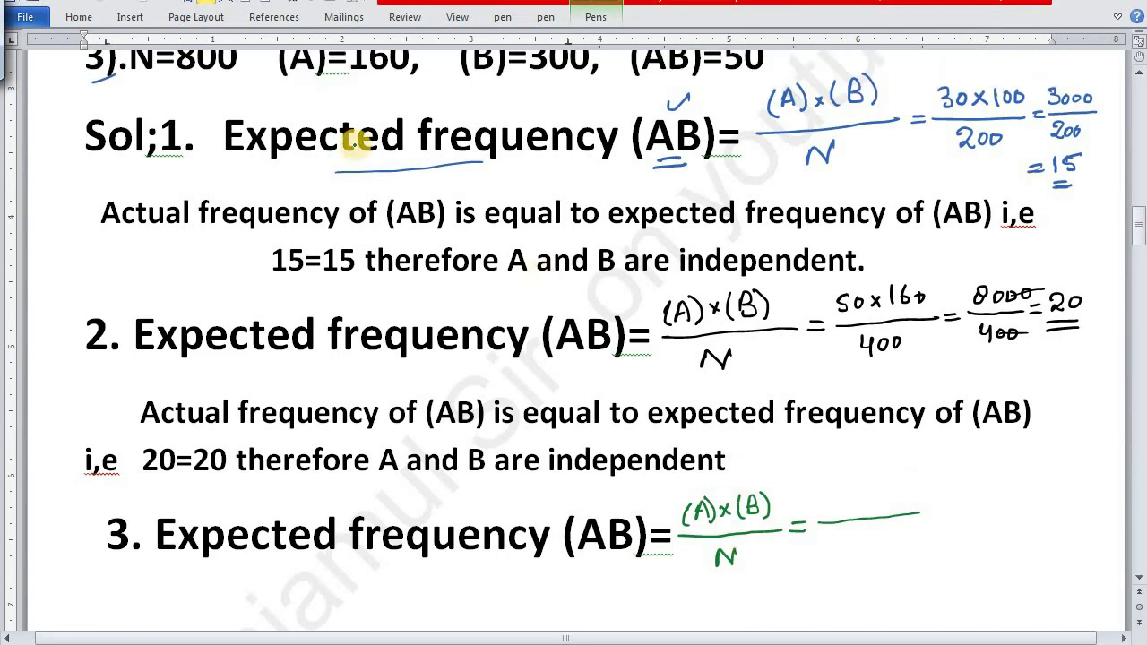
{"action": "scroll", "coordinate": [596, 336], "scroll_direction": "up", "scroll_amount": 1}
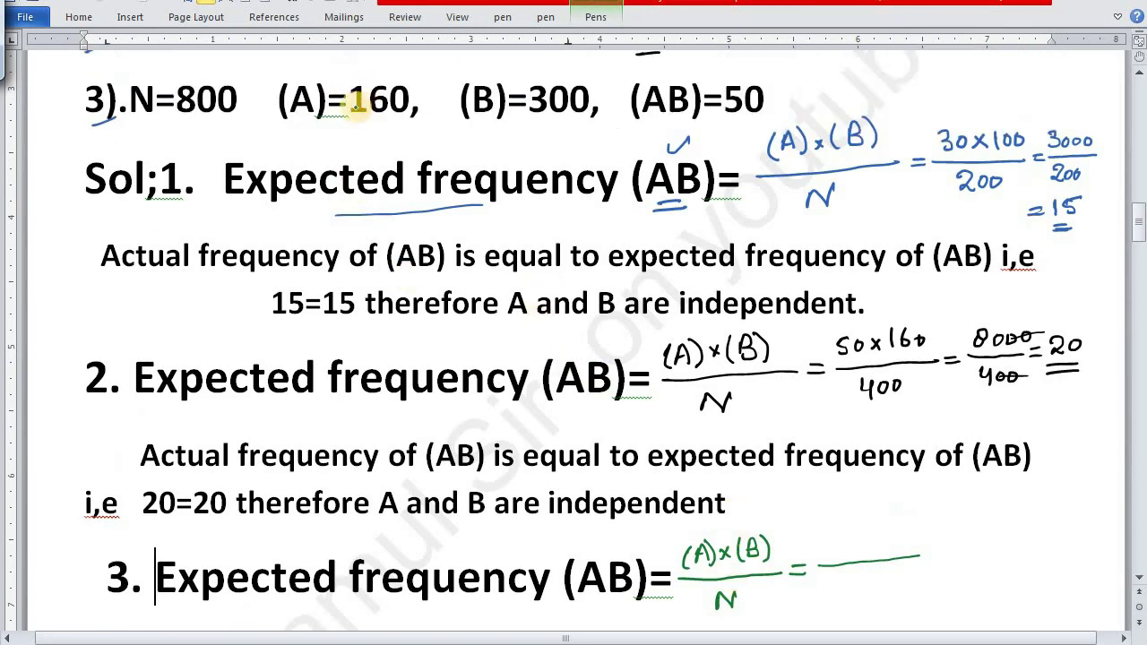
{"action": "left_click_drag", "start_coordinate": [818, 542], "coordinate": [874, 536]}
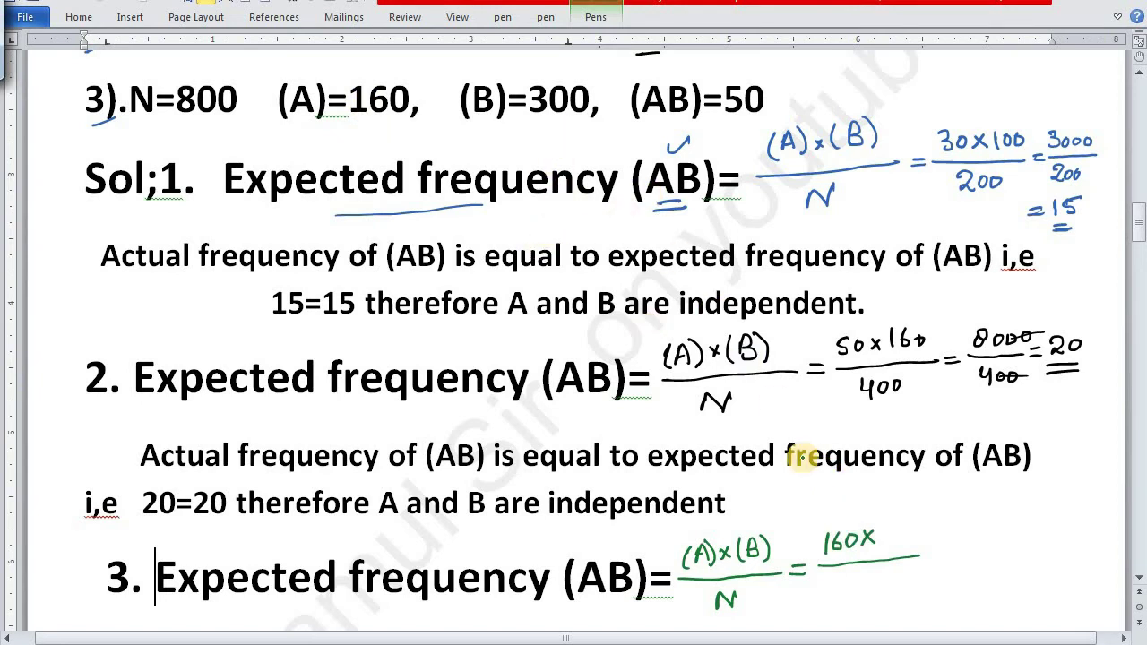
{"action": "left_click_drag", "start_coordinate": [845, 578], "coordinate": [880, 583]}
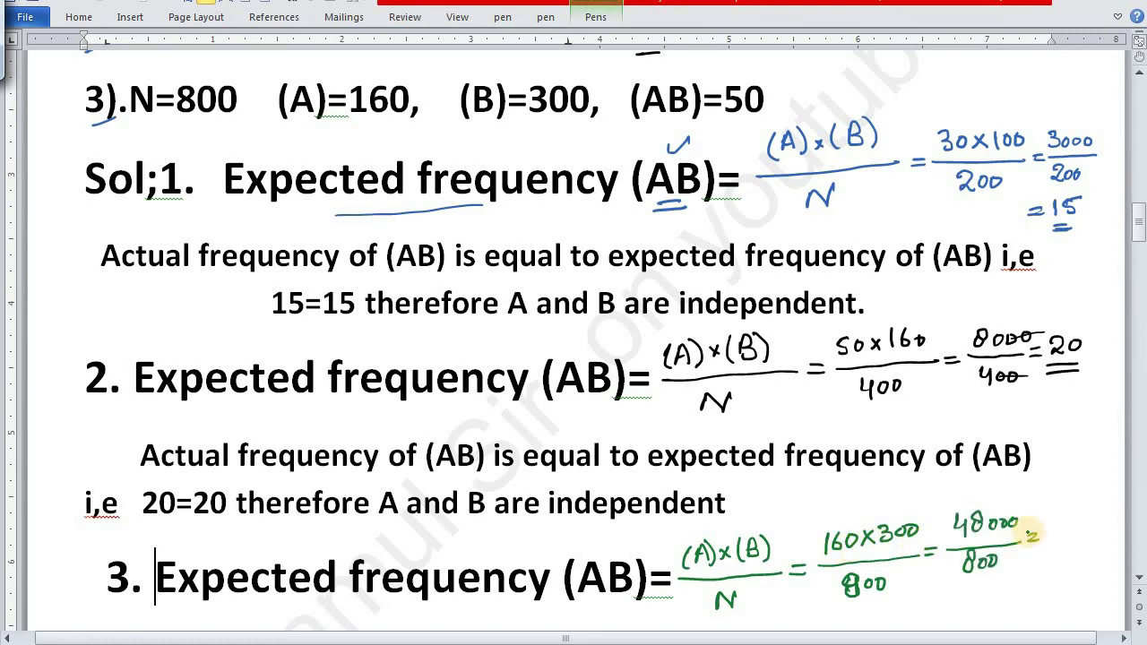
{"action": "left_click_drag", "start_coordinate": [1027, 534], "coordinate": [1038, 532]}
{"action": "mouse_move", "coordinate": [1028, 539]}
{"action": "left_mouse_down"}
{"action": "mouse_move", "coordinate": [1069, 524]}
{"action": "mouse_move", "coordinate": [1074, 552]}
{"action": "left_mouse_up"}
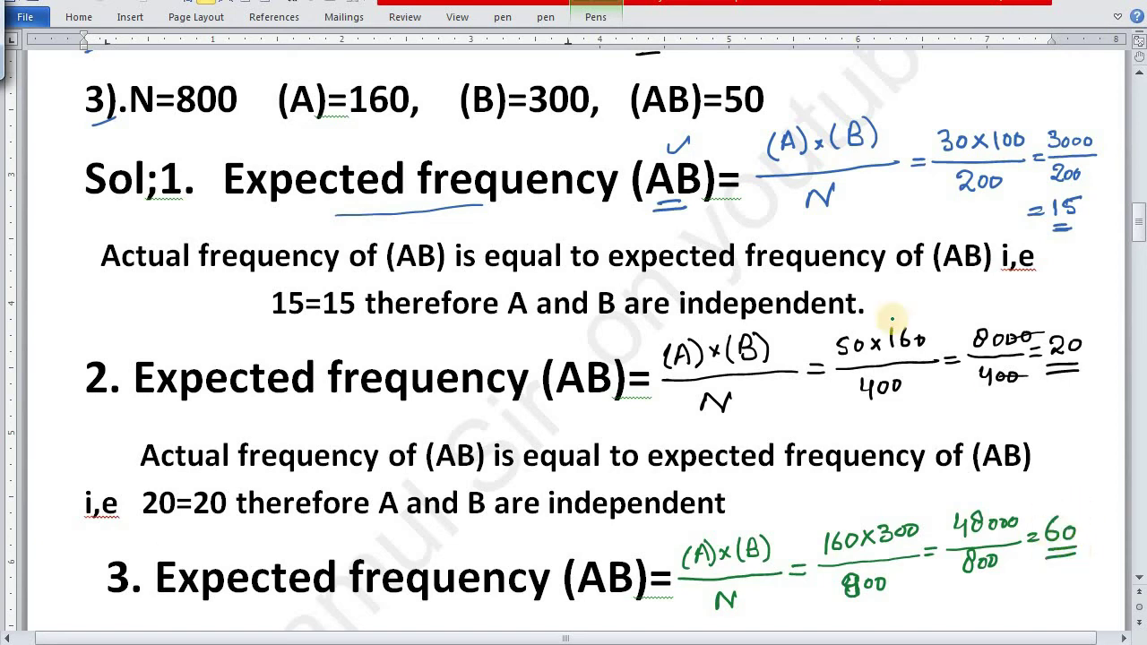
{"action": "mouse_move", "coordinate": [725, 117]}
{"action": "left_mouse_down"}
{"action": "mouse_move", "coordinate": [761, 112]}
{"action": "mouse_move", "coordinate": [760, 122]}
{"action": "mouse_move", "coordinate": [807, 88]}
{"action": "left_mouse_up"}
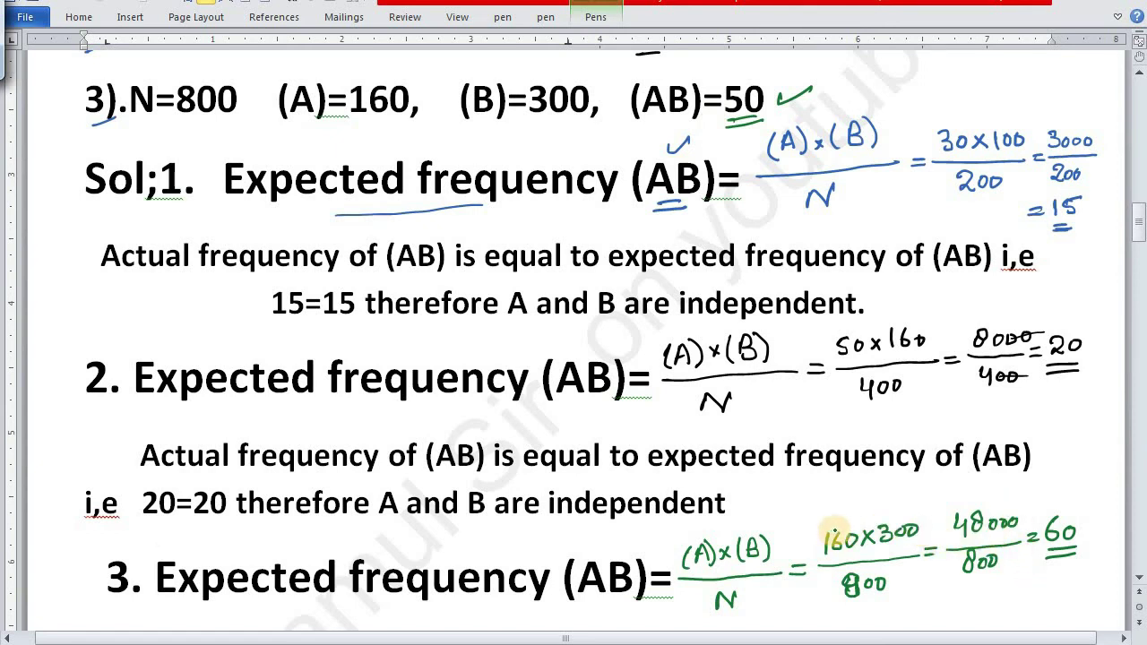
{"action": "scroll", "coordinate": [235, 604], "scroll_direction": "down", "scroll_amount": 3}
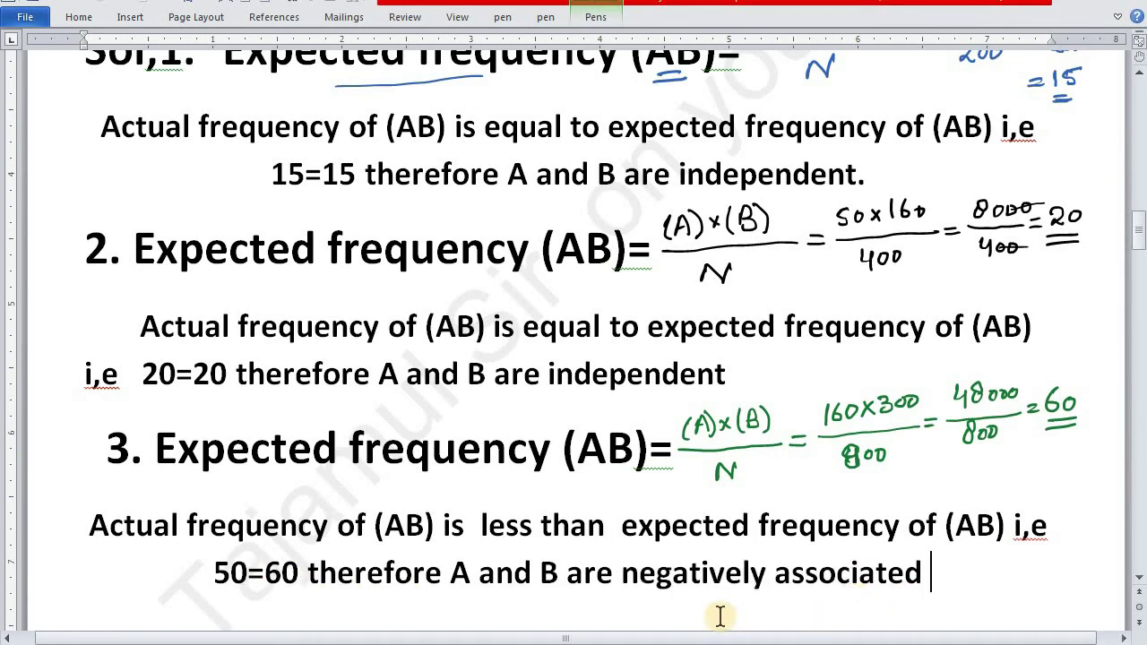
Scroll through the solution to check the 15=15, 20=20 and 50-versus-60 conclusions.
{"action": "scroll", "coordinate": [673, 578], "scroll_direction": "down", "scroll_amount": 3}
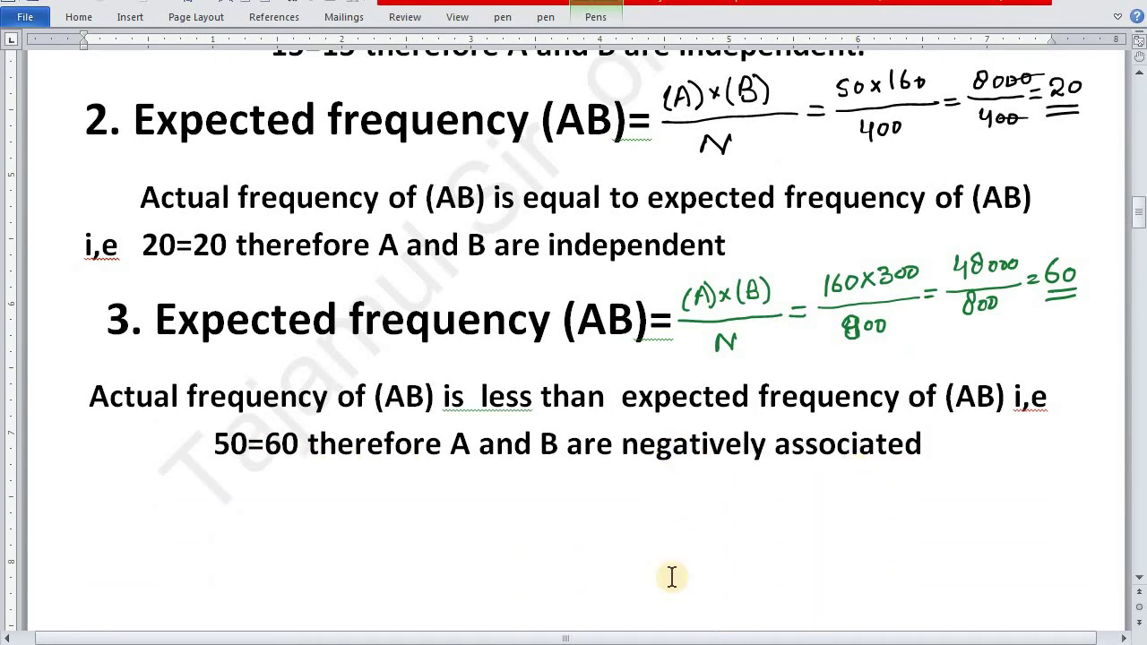
{"action": "scroll", "coordinate": [672, 578], "scroll_direction": "up", "scroll_amount": 1}
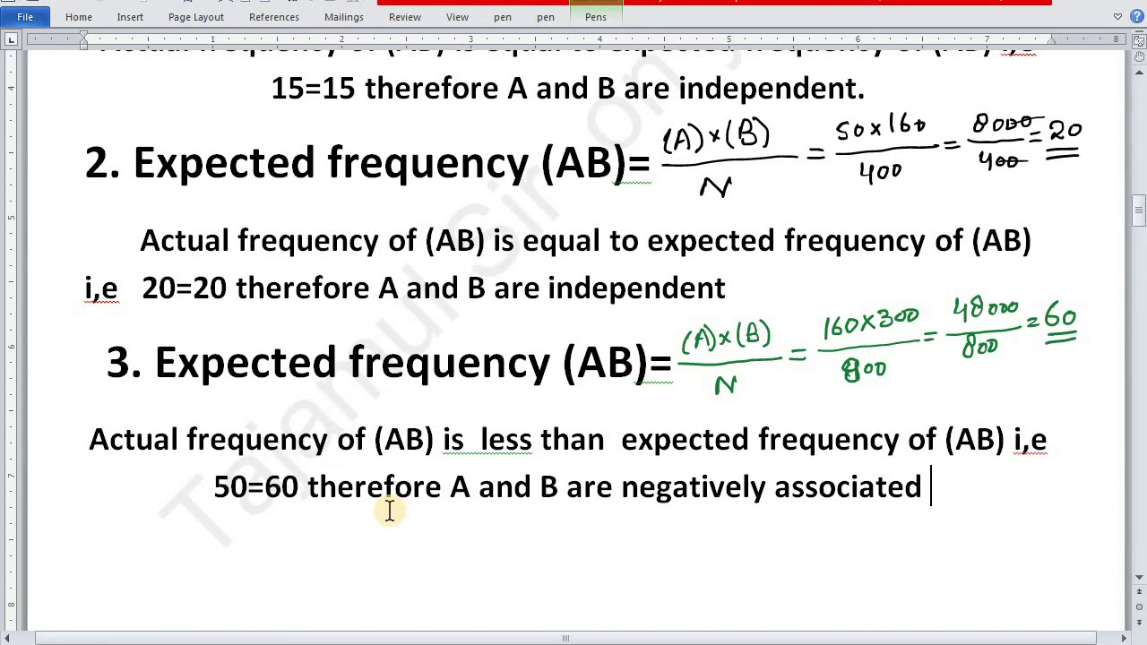
{"action": "scroll", "coordinate": [331, 507], "scroll_direction": "up", "scroll_amount": 3}
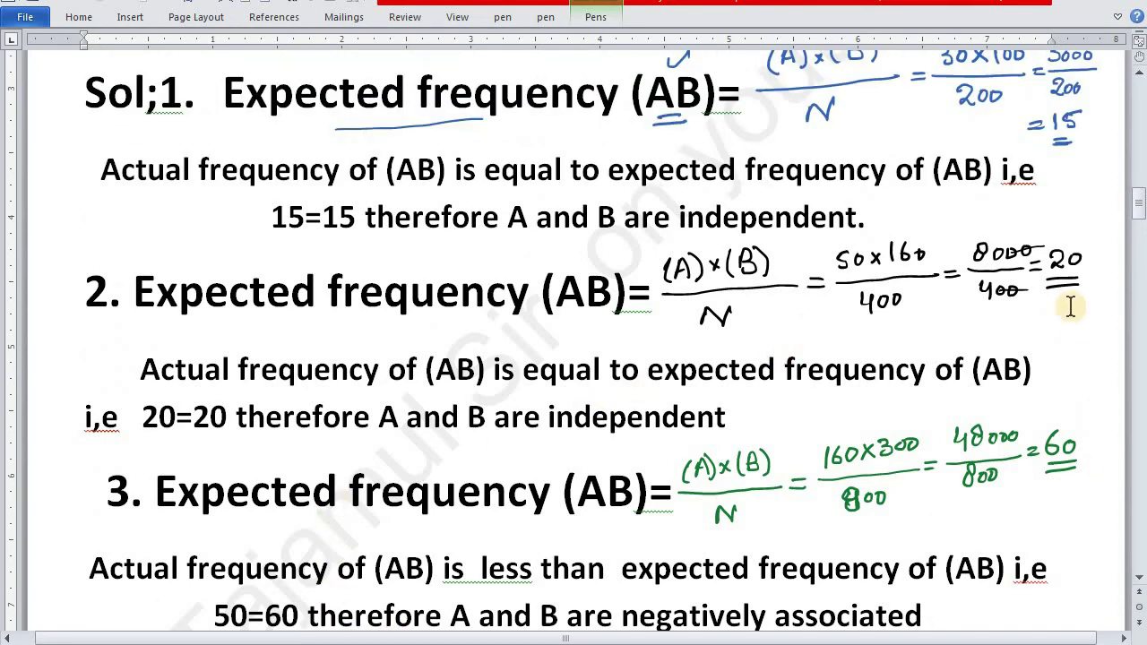
{"action": "scroll", "coordinate": [1076, 301], "scroll_direction": "up", "scroll_amount": 2}
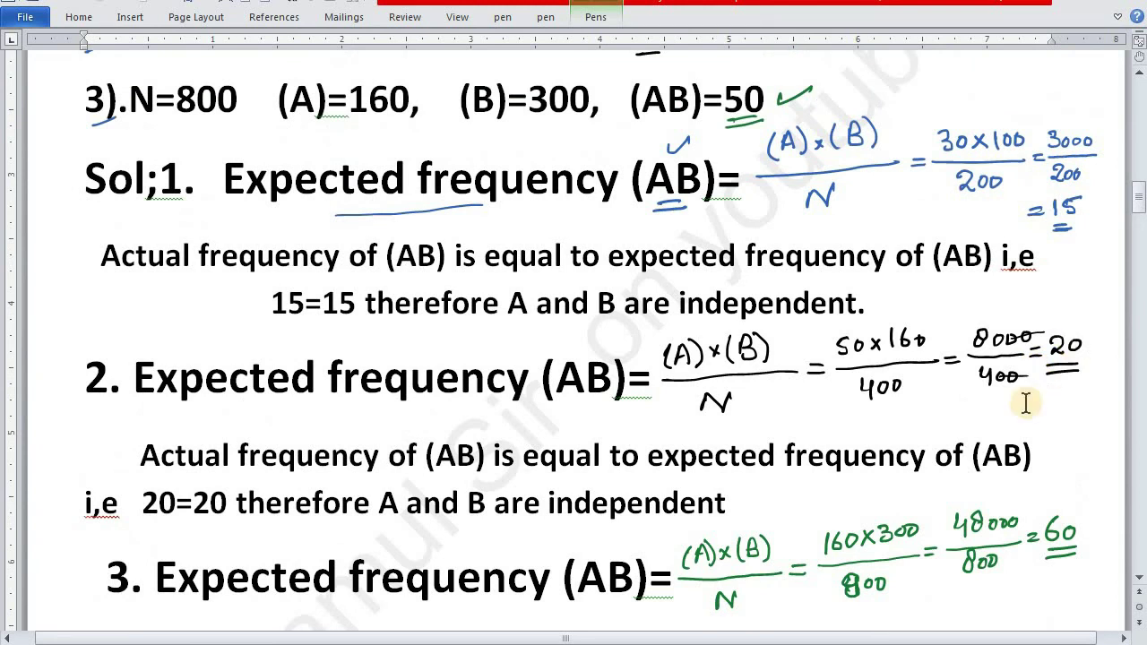
{"action": "scroll", "coordinate": [973, 403], "scroll_direction": "up", "scroll_amount": 3}
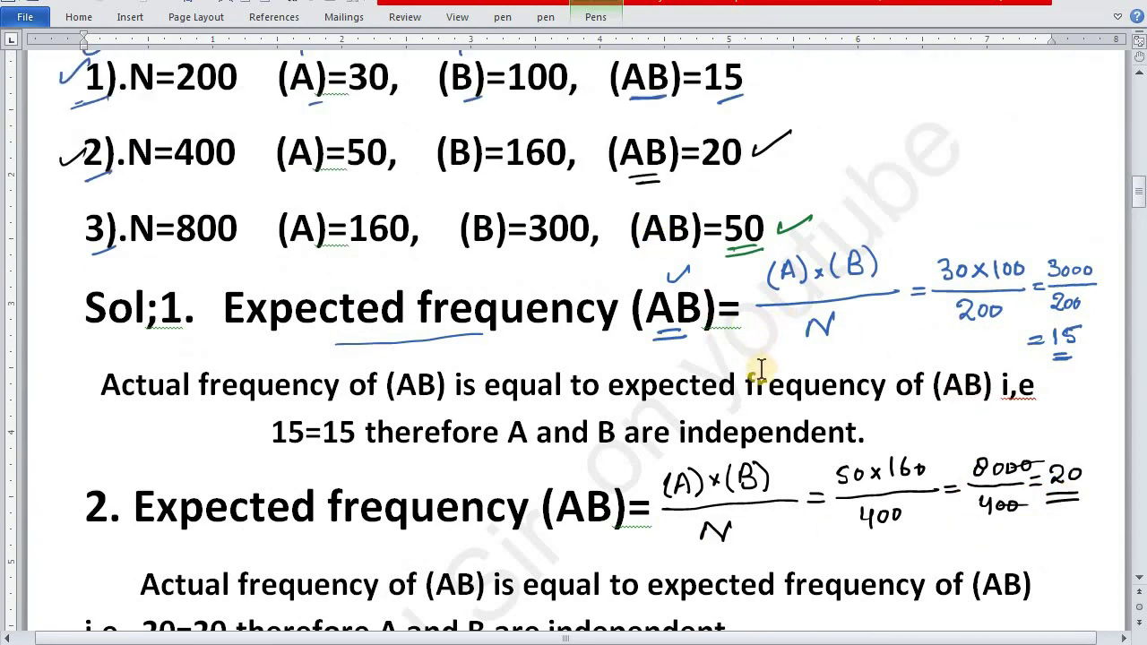
{"action": "scroll", "coordinate": [757, 368], "scroll_direction": "up", "scroll_amount": 1}
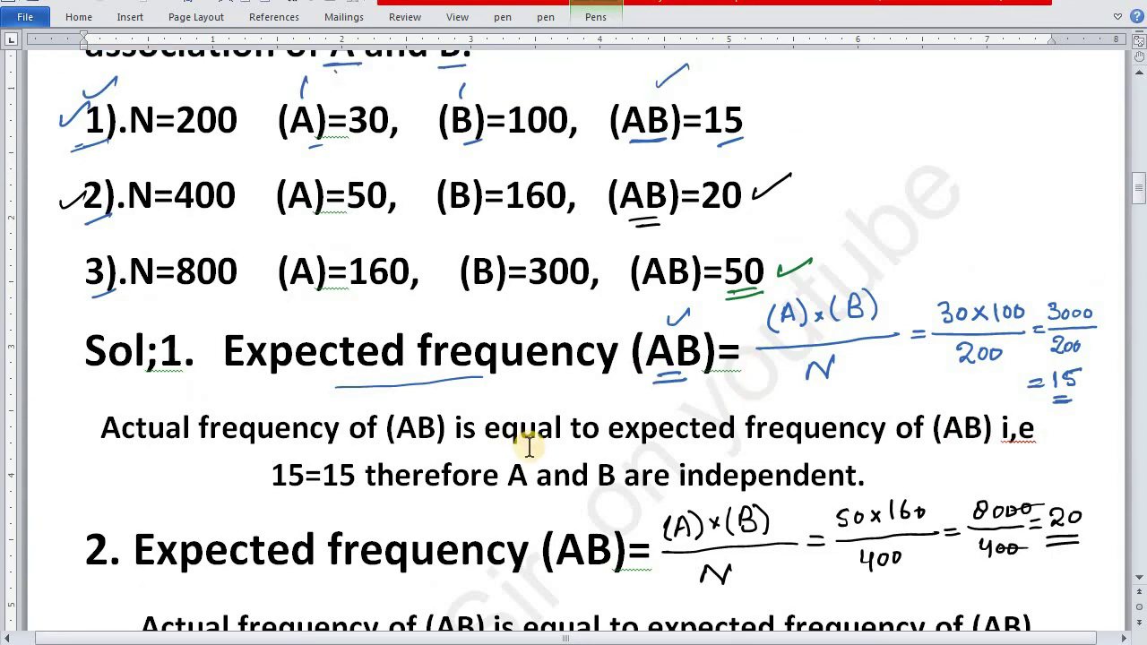
{"action": "scroll", "coordinate": [550, 440], "scroll_direction": "up", "scroll_amount": 4}
{"action": "scroll", "coordinate": [554, 448], "scroll_direction": "up", "scroll_amount": 2}
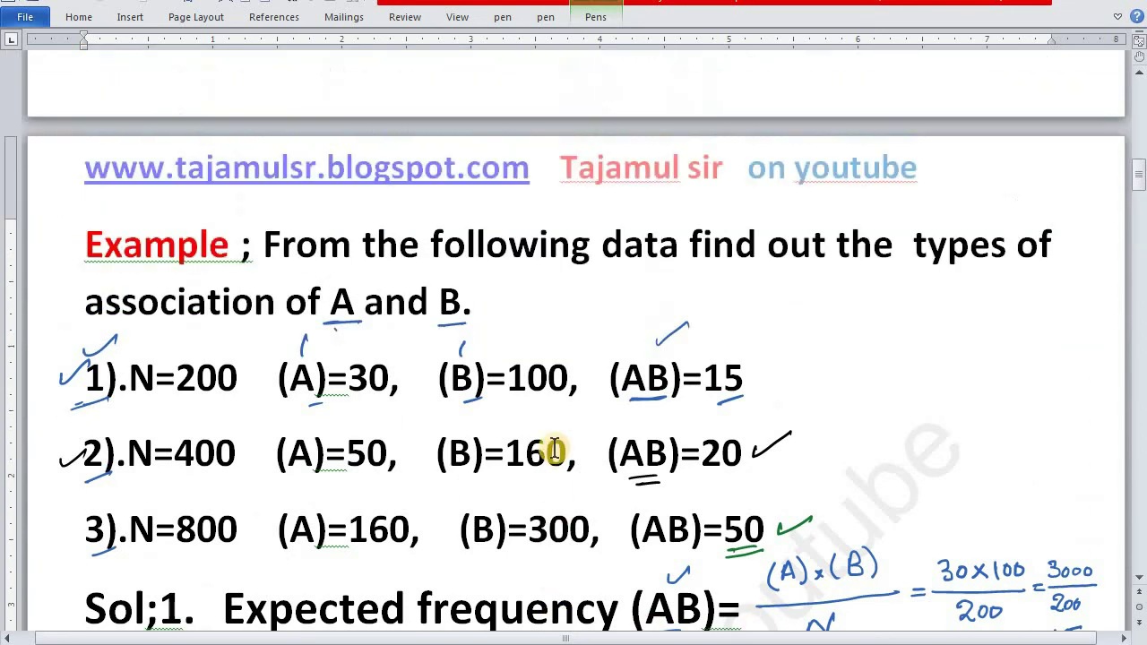
{"action": "scroll", "coordinate": [556, 448], "scroll_direction": "down", "scroll_amount": 2}
{"action": "scroll", "coordinate": [550, 440], "scroll_direction": "up", "scroll_amount": 6}
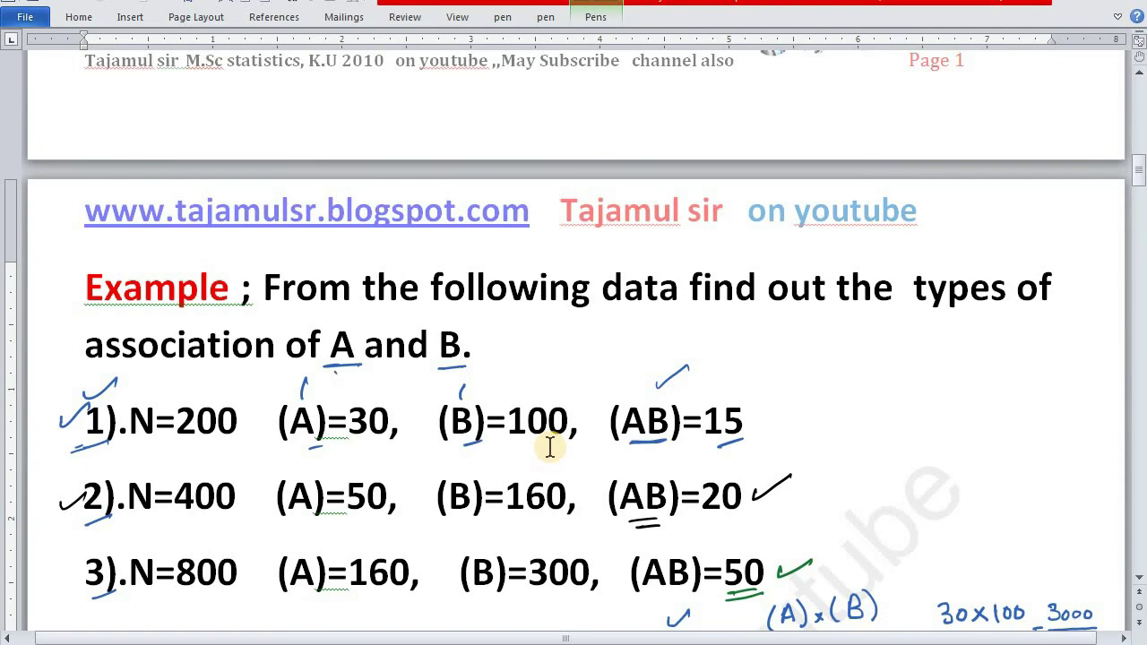
{"action": "scroll", "coordinate": [550, 448], "scroll_direction": "up", "scroll_amount": 2}
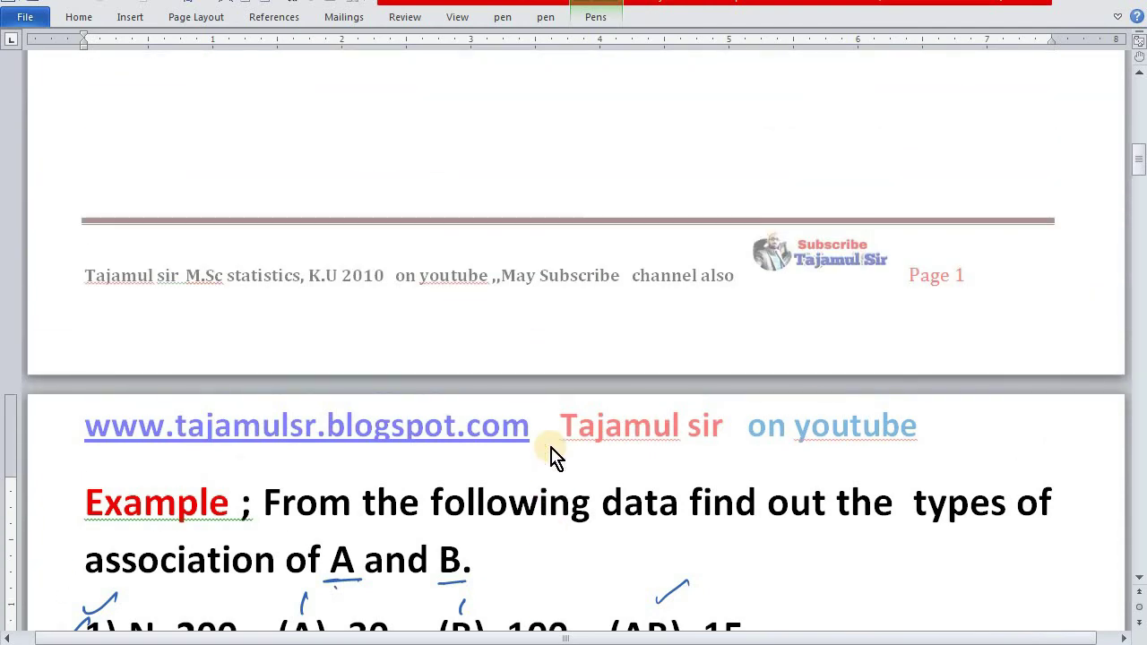
{"action": "scroll", "coordinate": [554, 452], "scroll_direction": "down", "scroll_amount": 10}
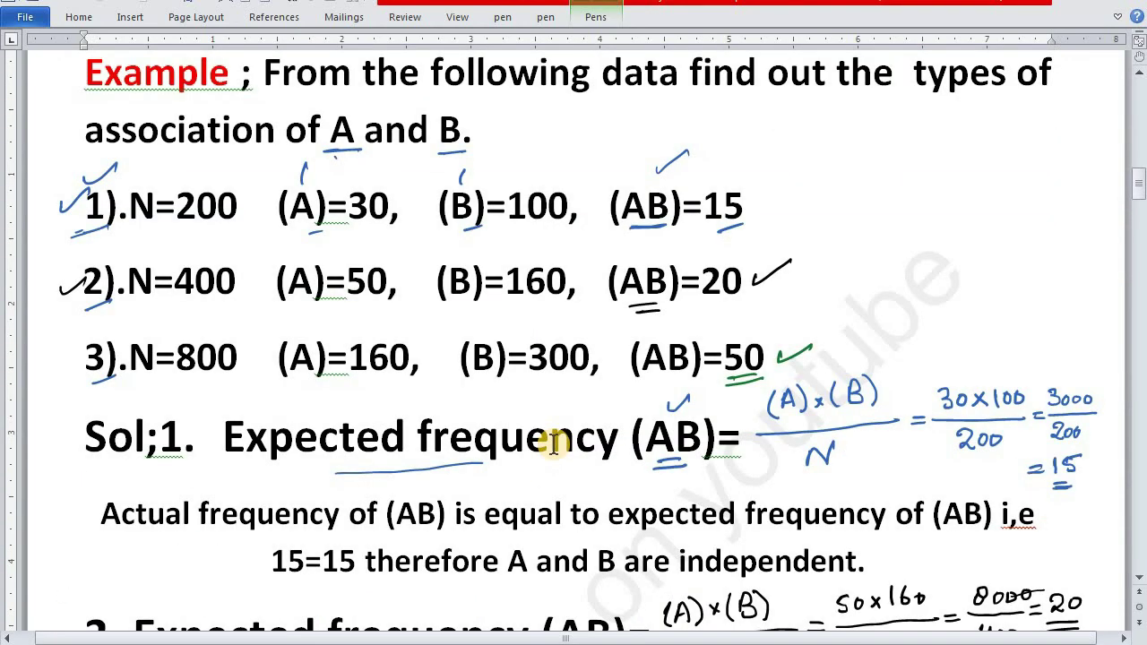